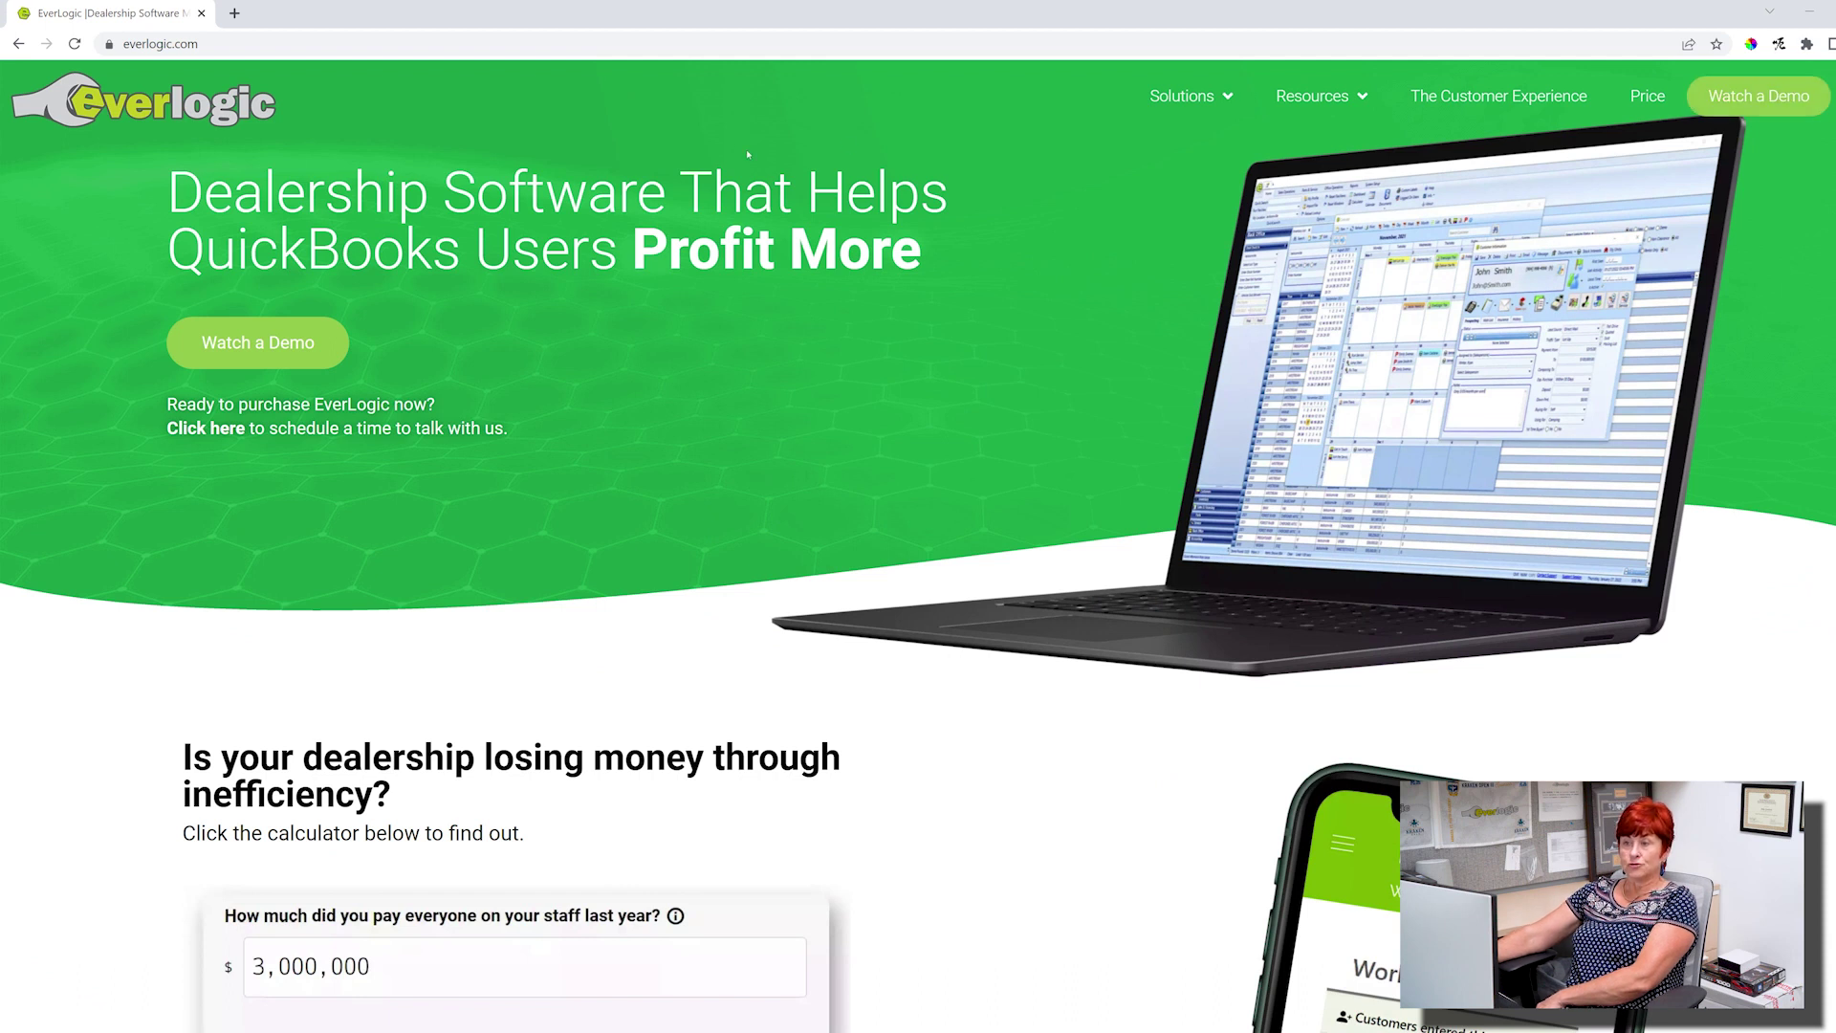
- Go to dymo.com and open its Resources & Guides page to get DYMO Connect
{"action": "left_click", "coordinate": [602, 44]}
{"action": "type", "text": "dymo"}
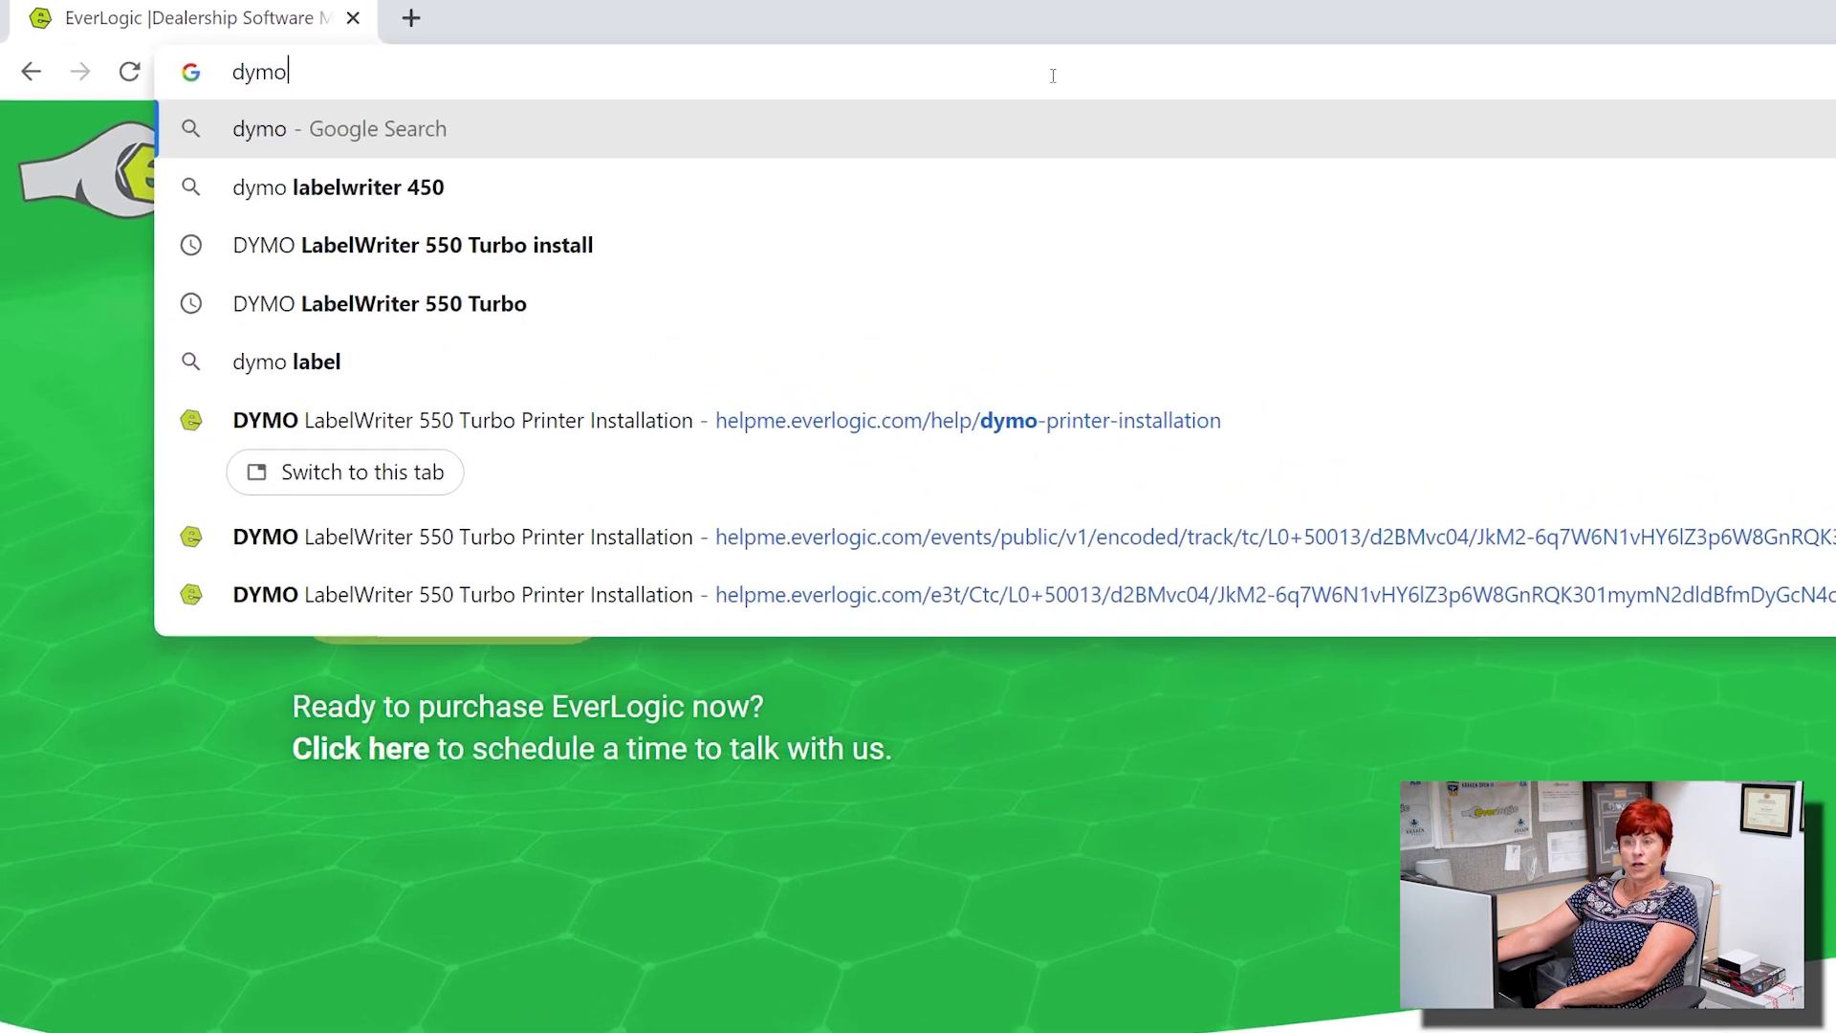
{"action": "type", "text": ".com"}
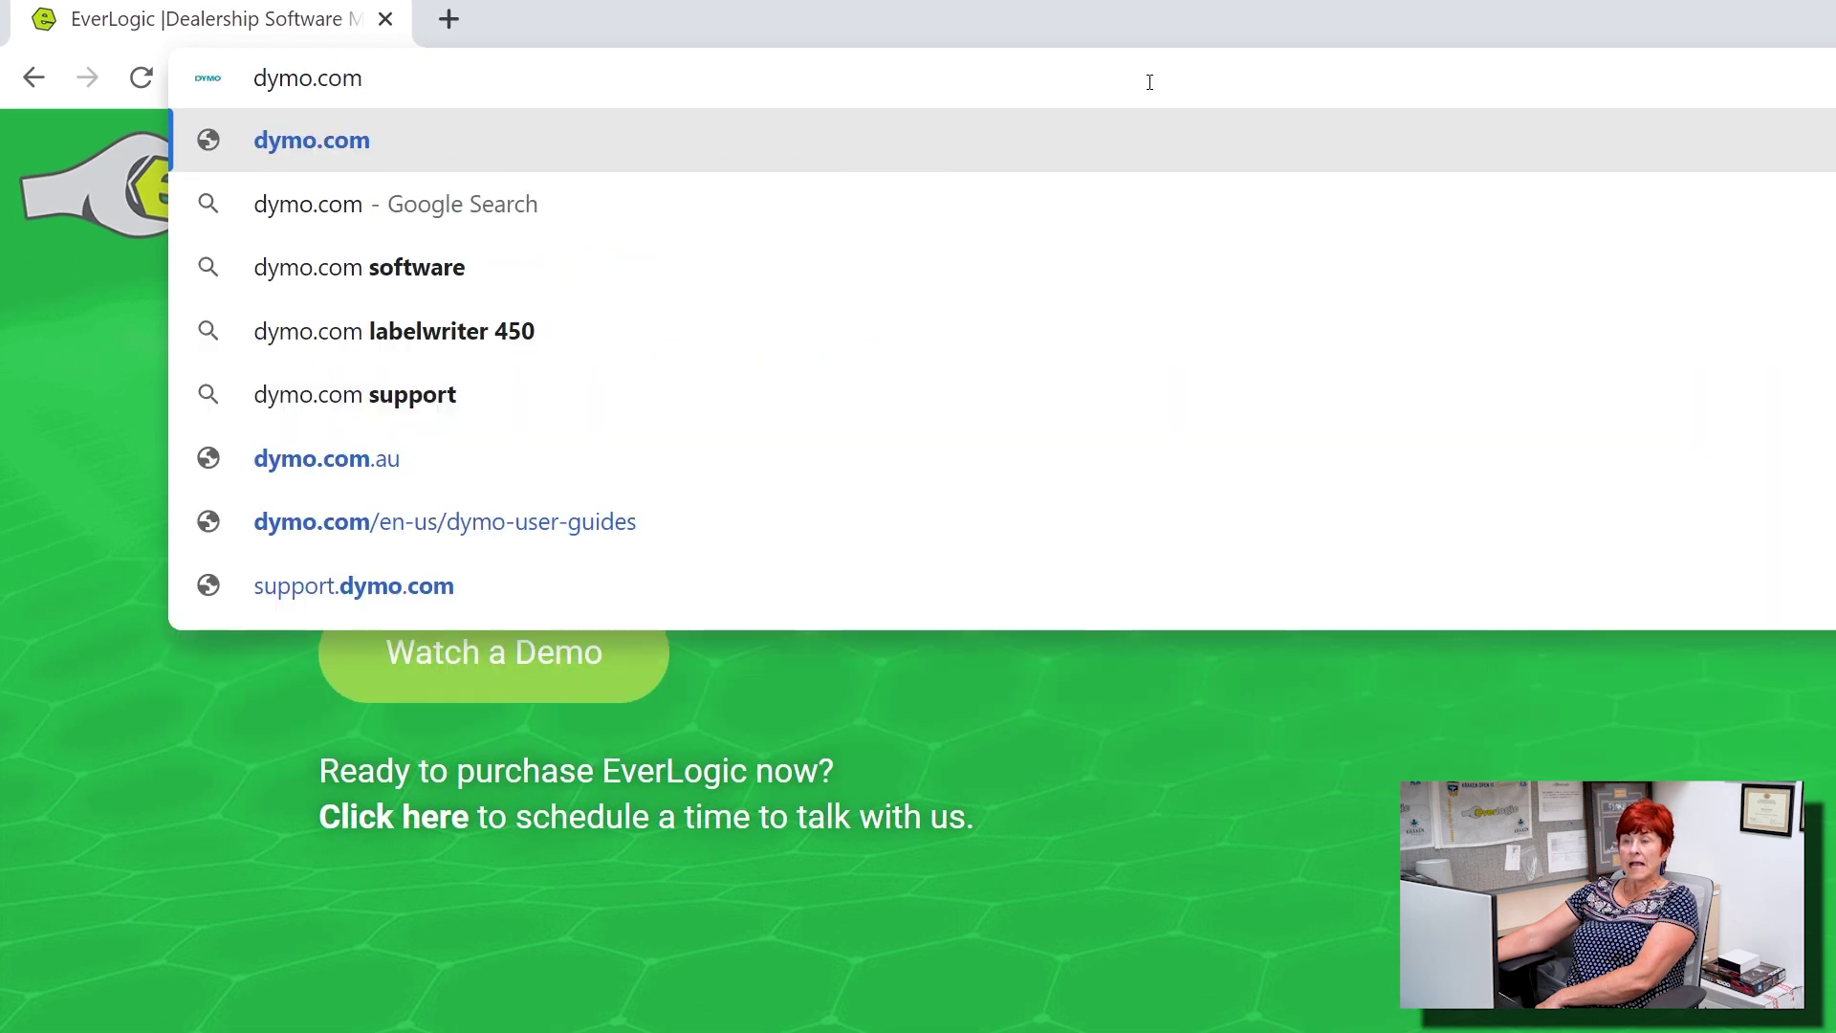
{"action": "key", "text": "Return"}
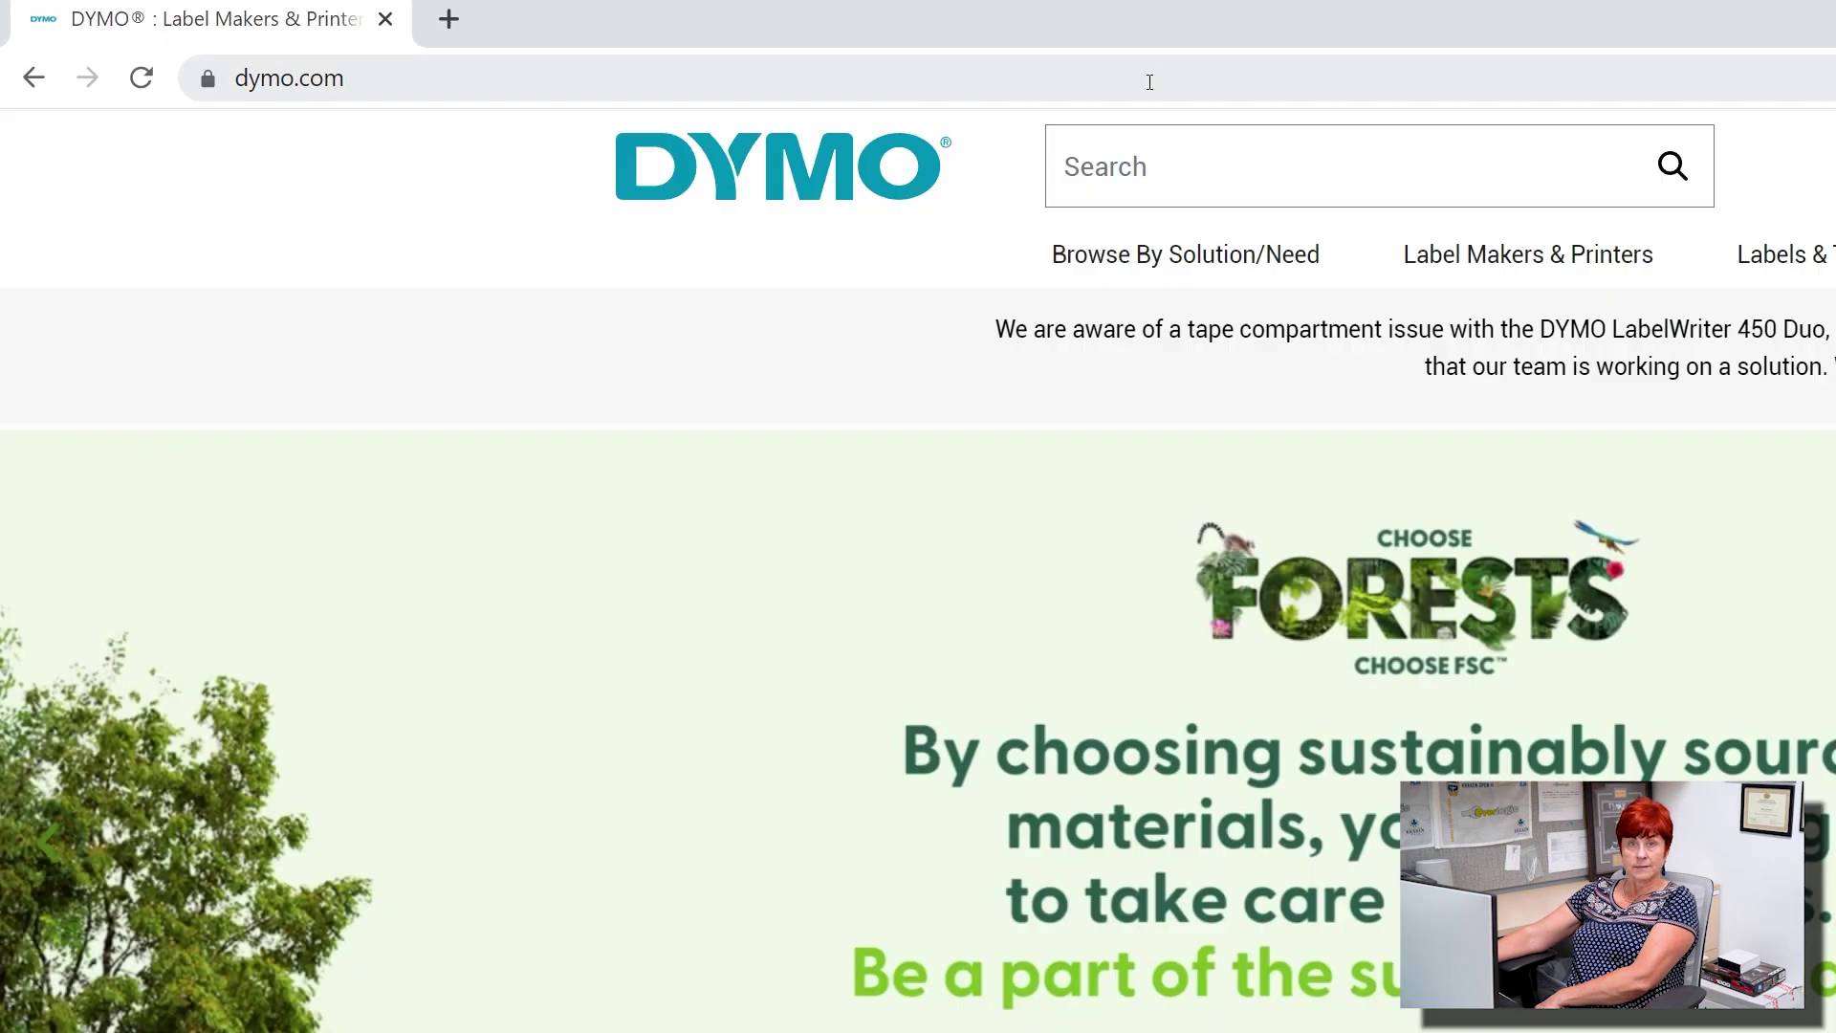
{"action": "mouse_move", "coordinate": [1627, 252]}
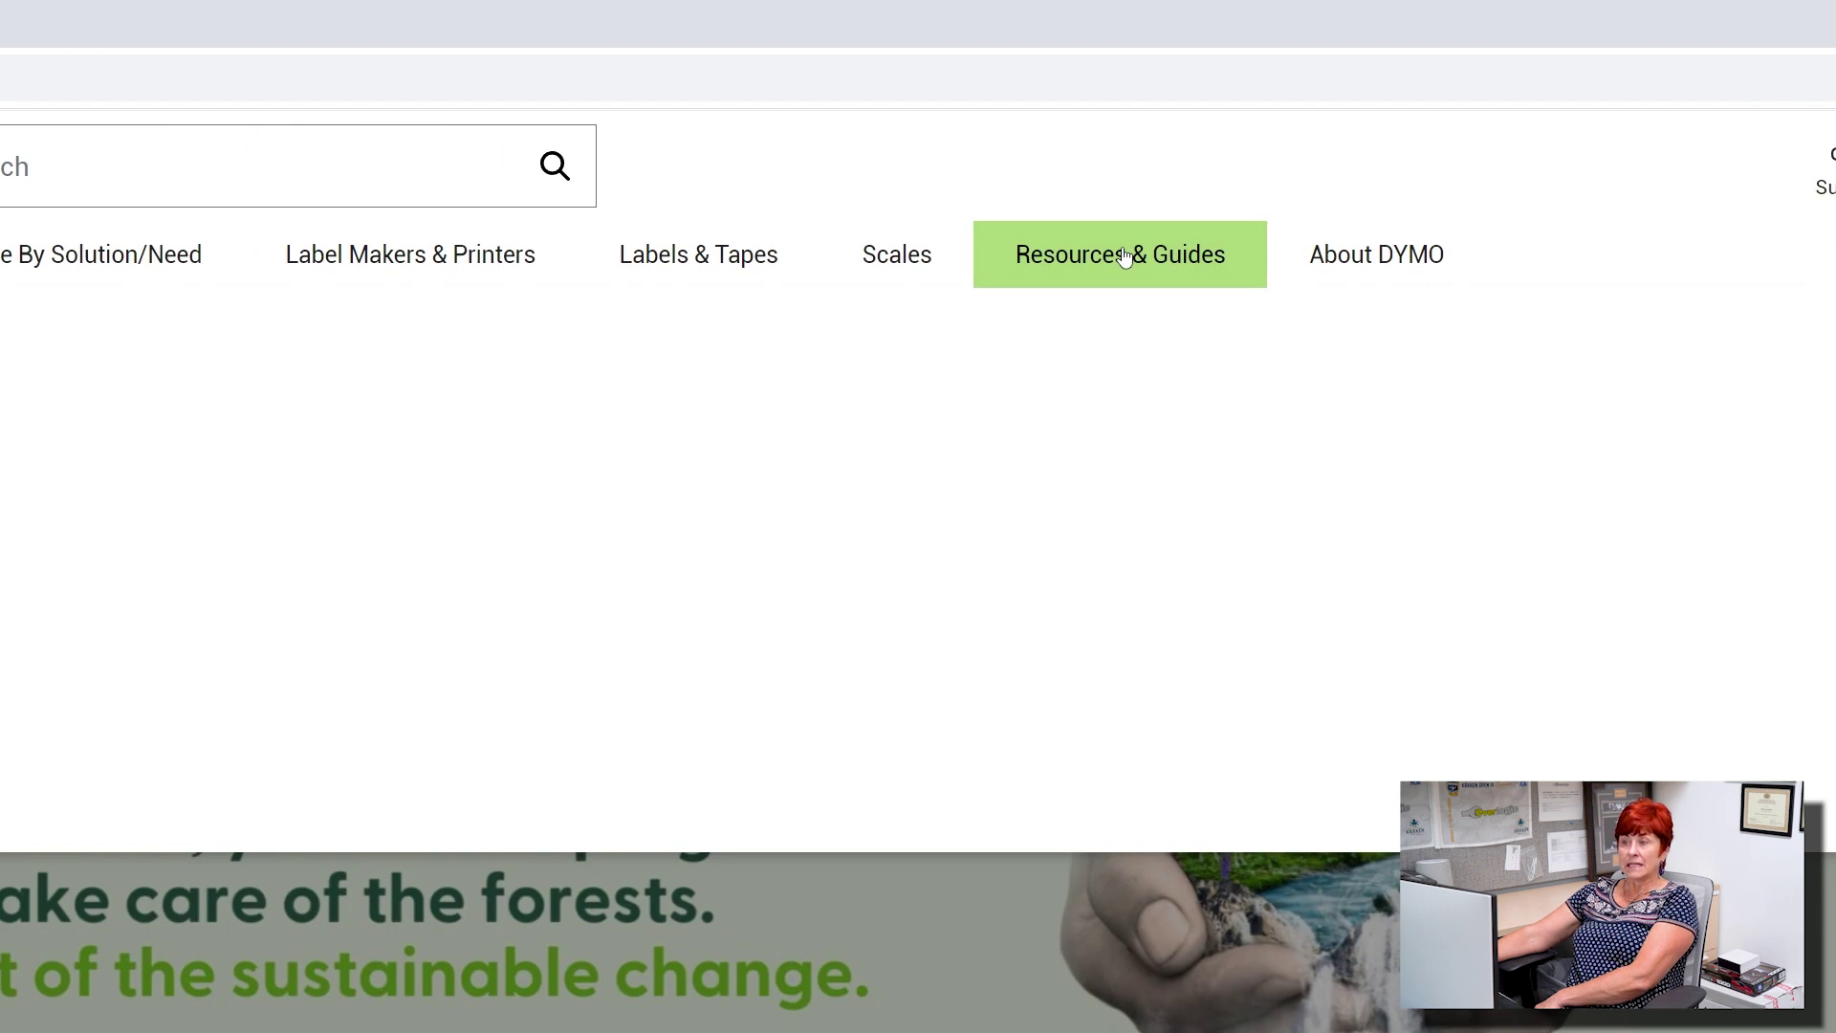
{"action": "left_click", "coordinate": [1124, 256]}
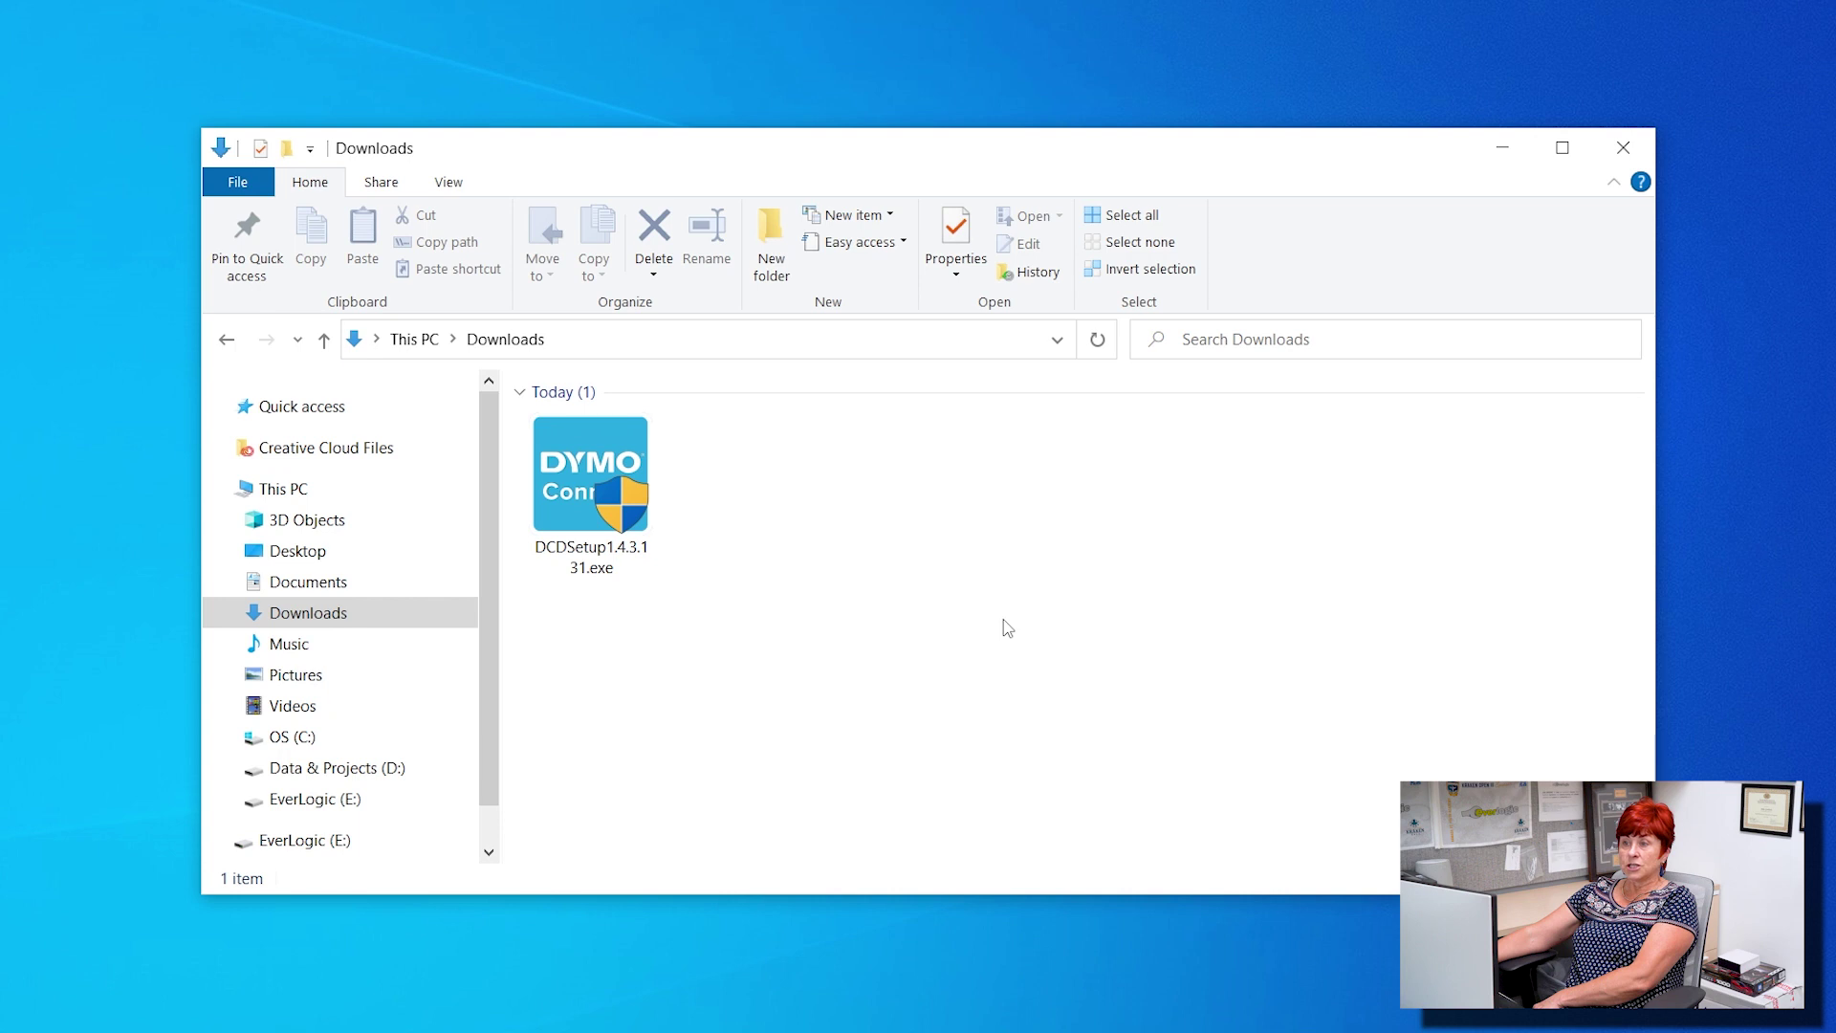
- Run DCDSetup1.4.3.131.exe, allow it through UAC, and keep English (United States) as the language
{"action": "left_click", "coordinate": [612, 495]}
{"action": "double_click", "coordinate": [611, 492]}
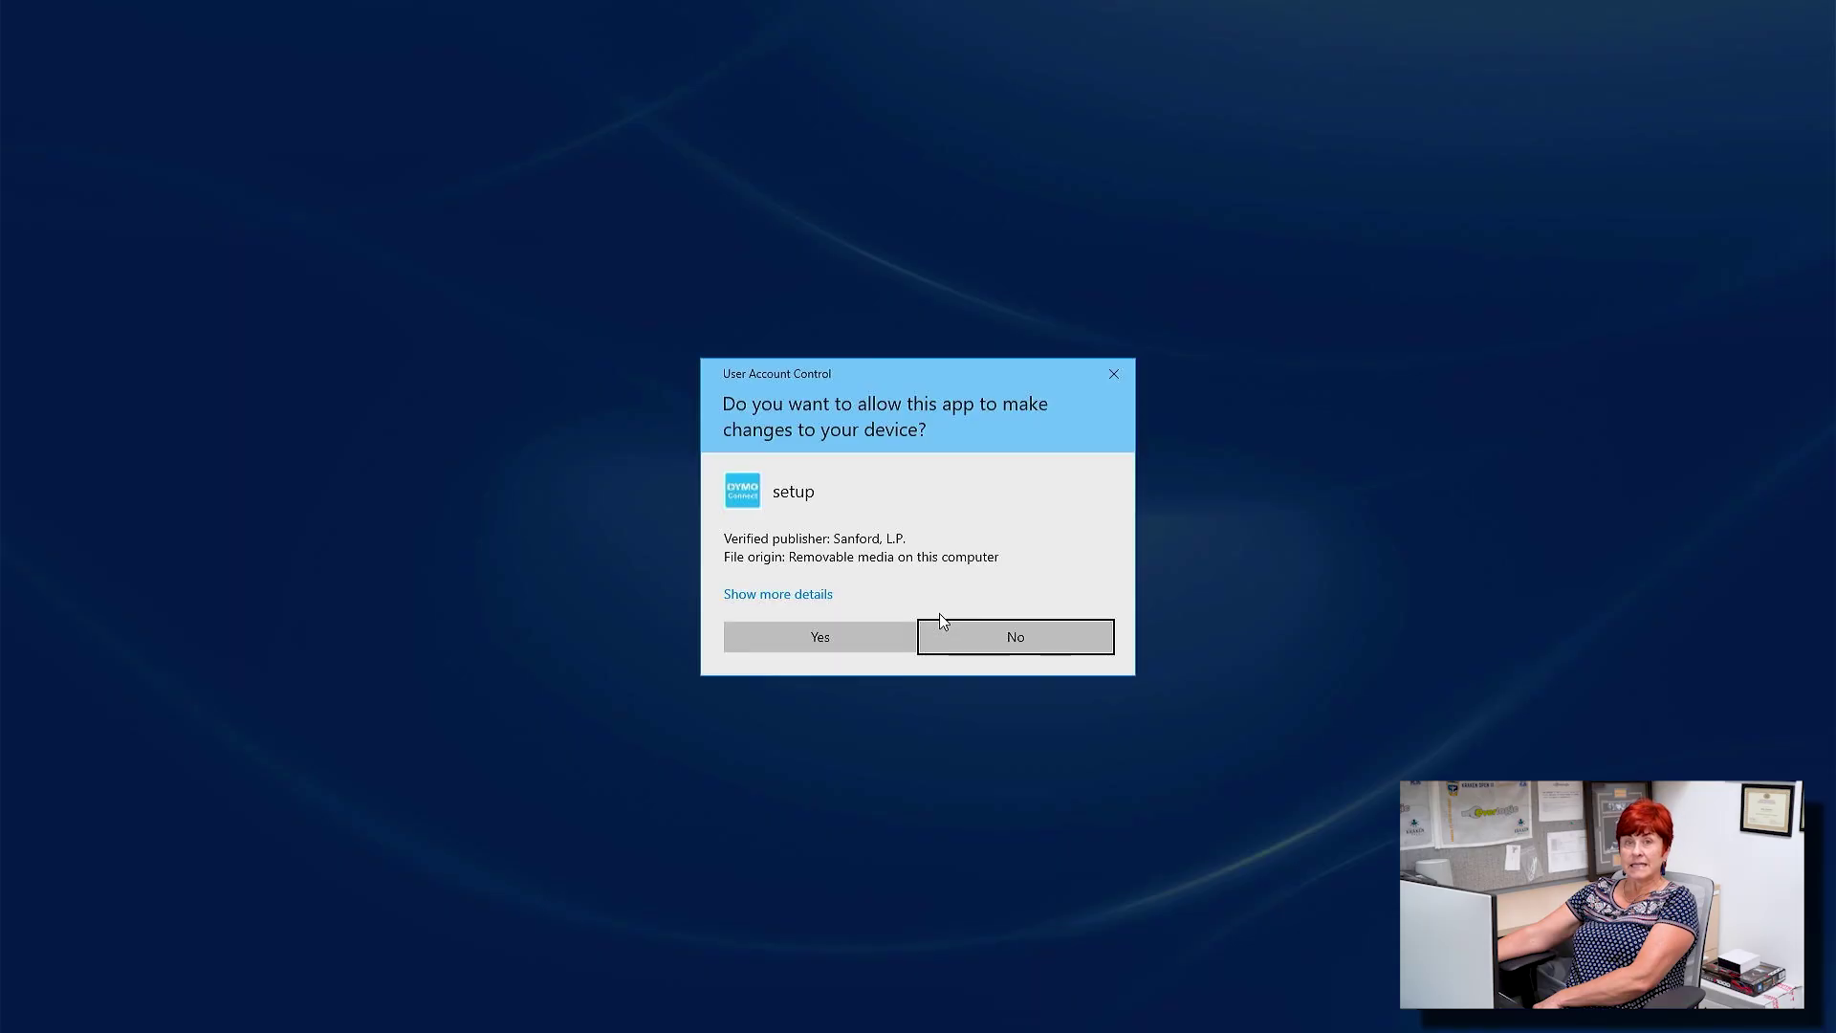
{"action": "left_click", "coordinate": [870, 629]}
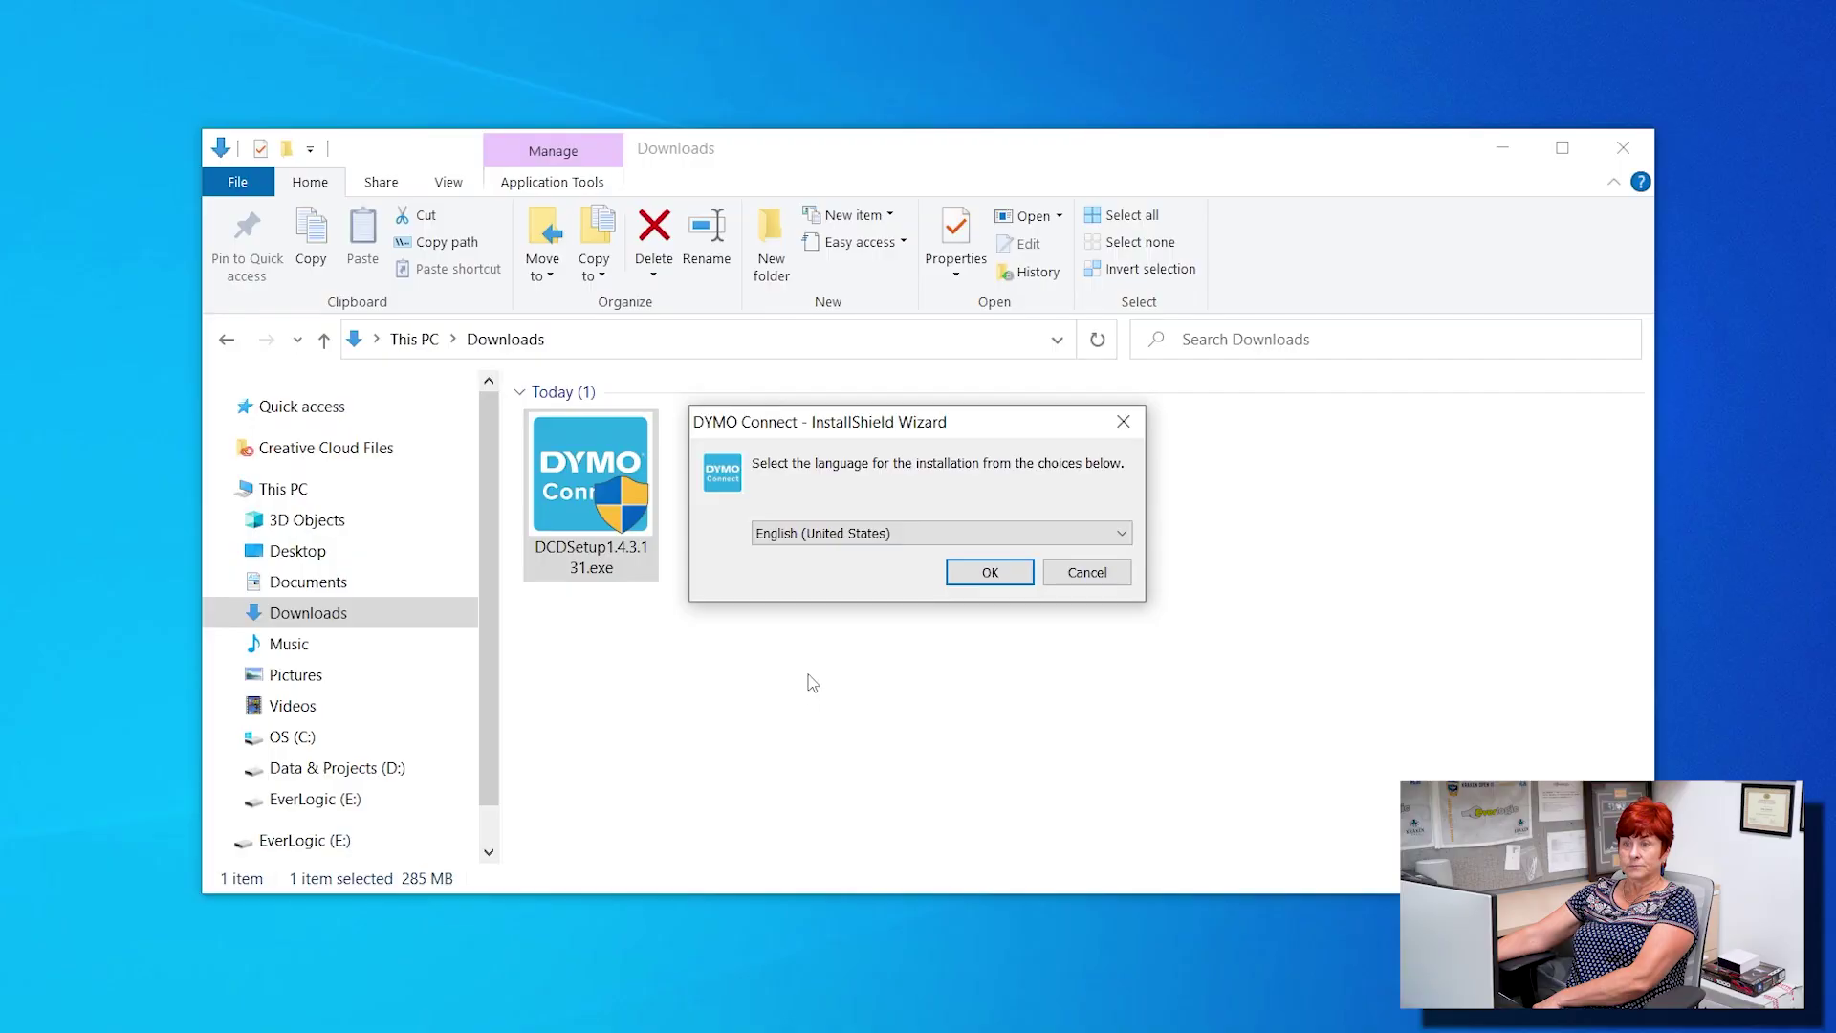
{"action": "left_click", "coordinate": [988, 571]}
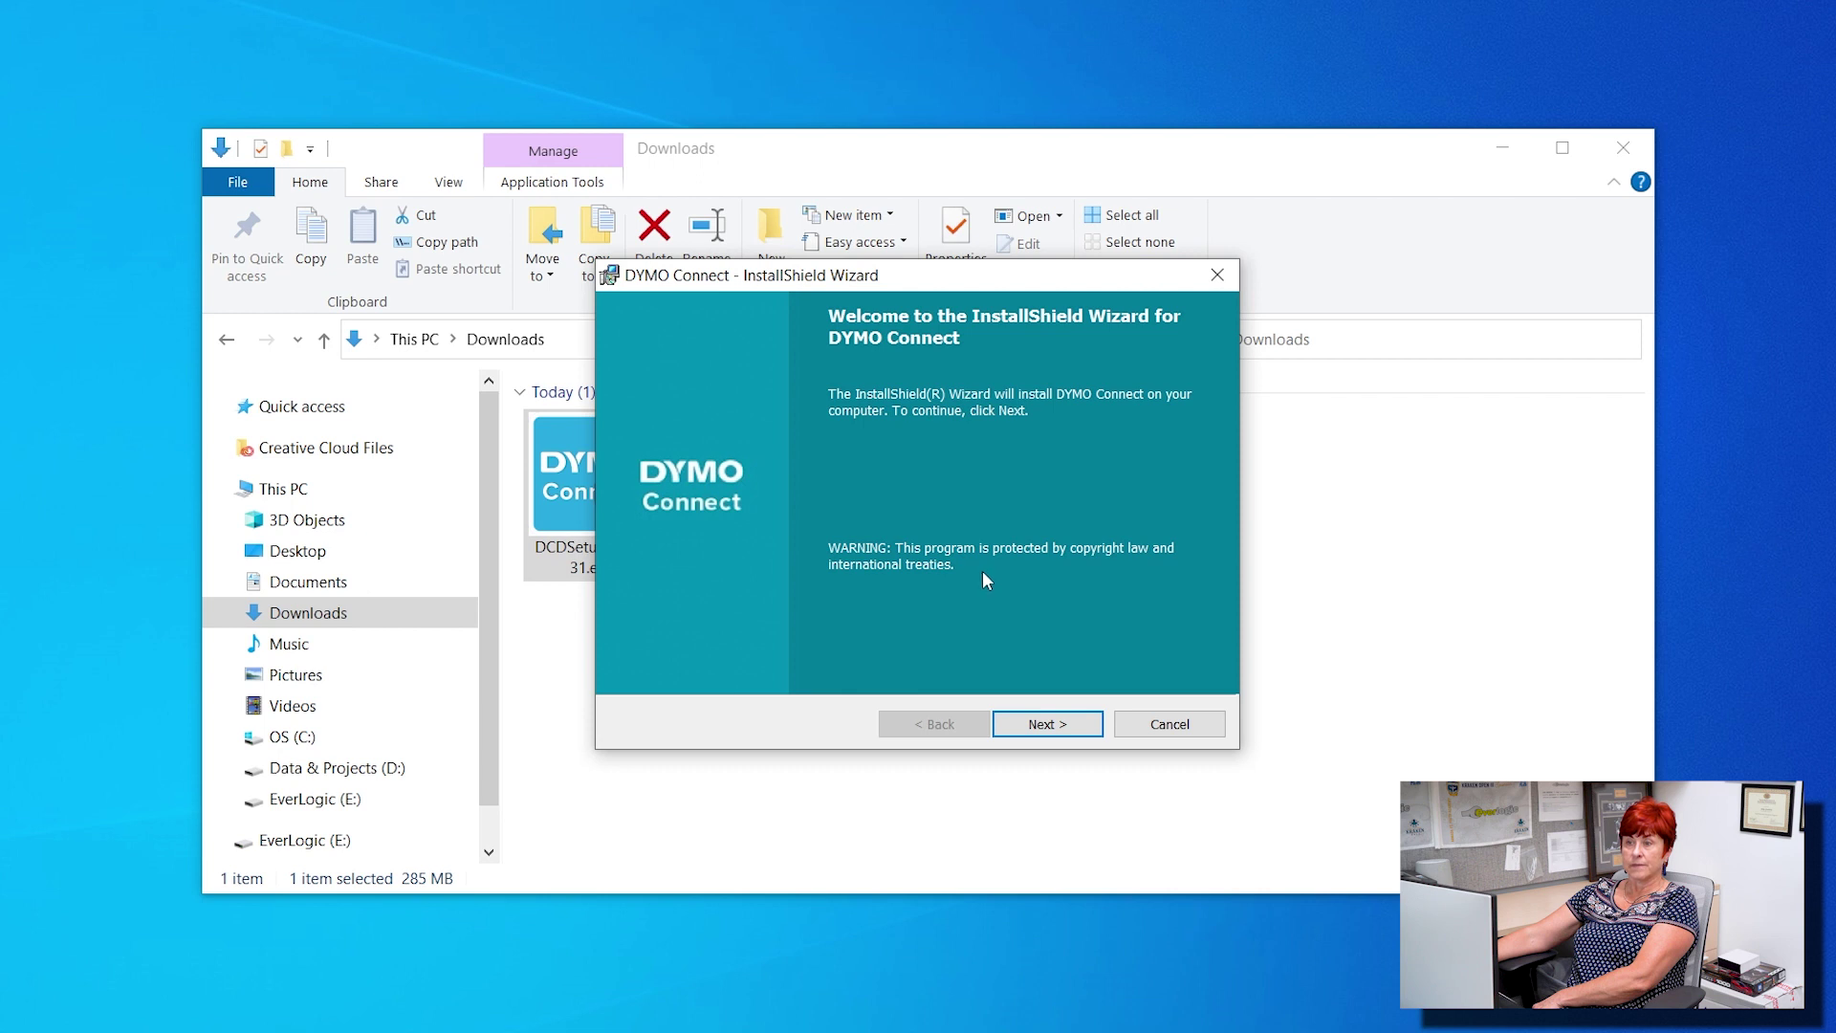
- Accept the license, keep the default folder and Complete setup, install, and finish the wizard
{"action": "left_click", "coordinate": [1051, 732]}
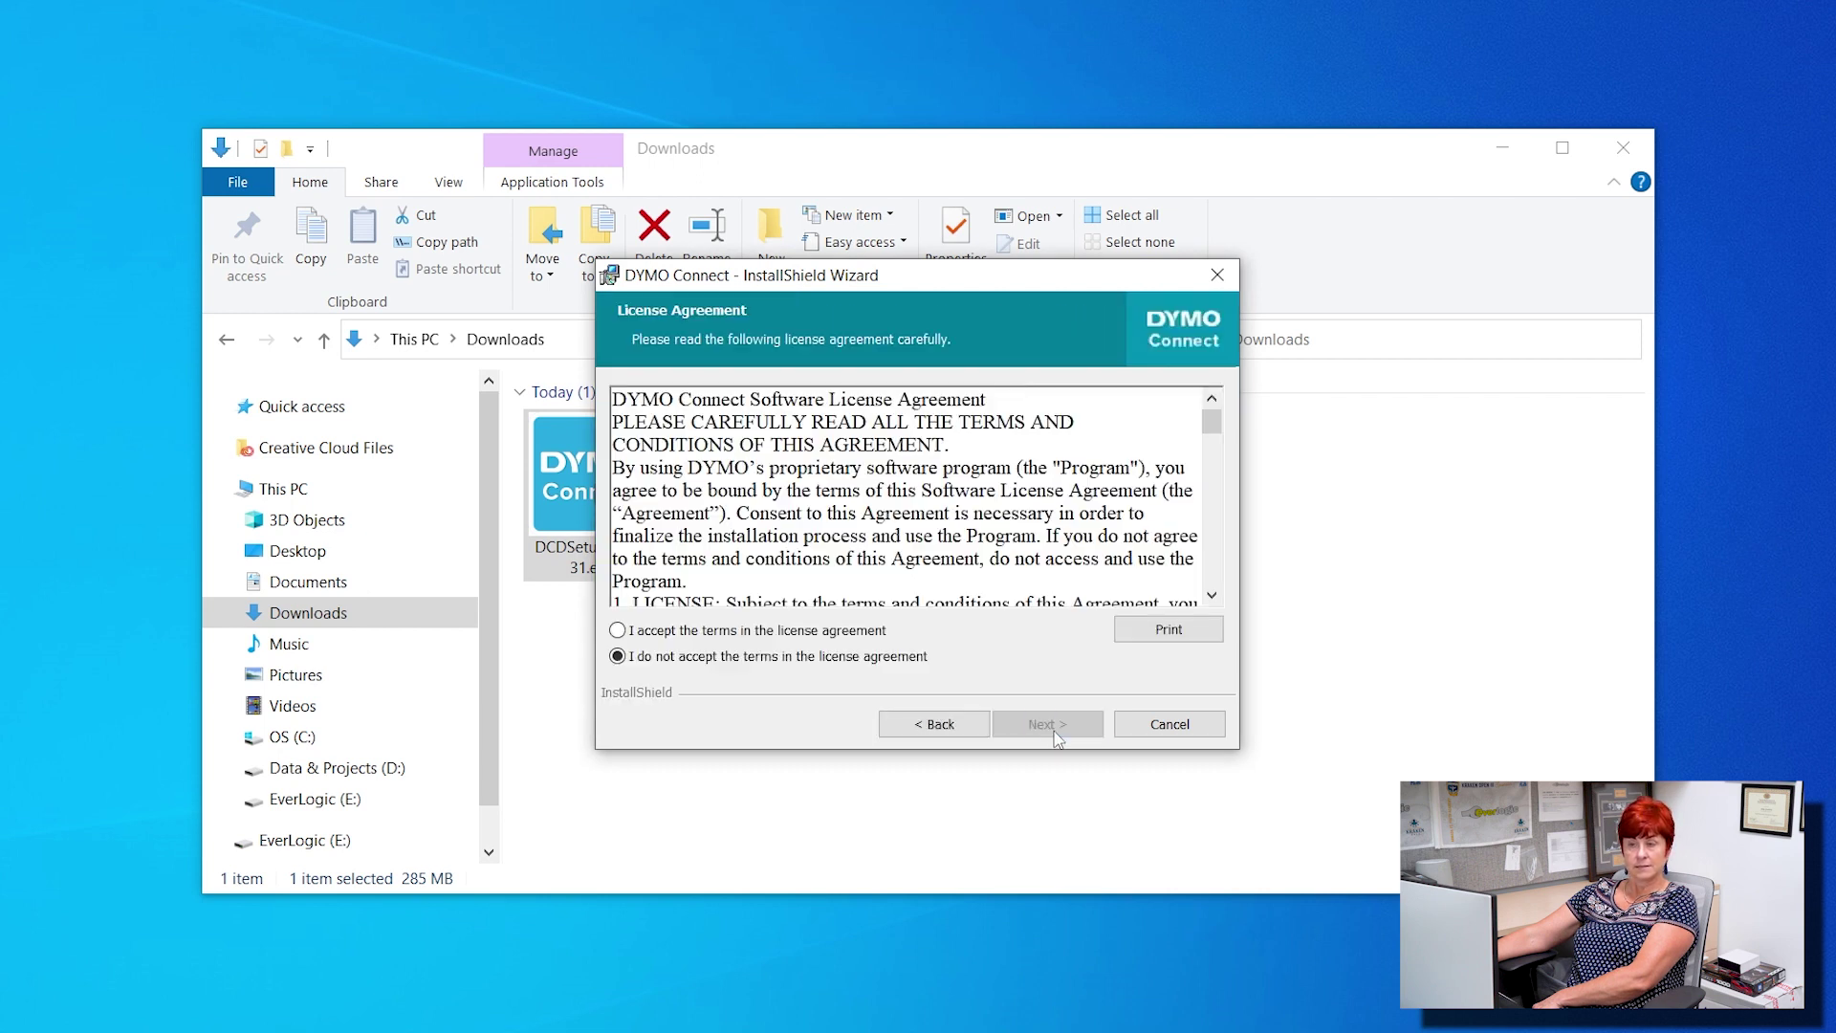
{"action": "left_click", "coordinate": [802, 632]}
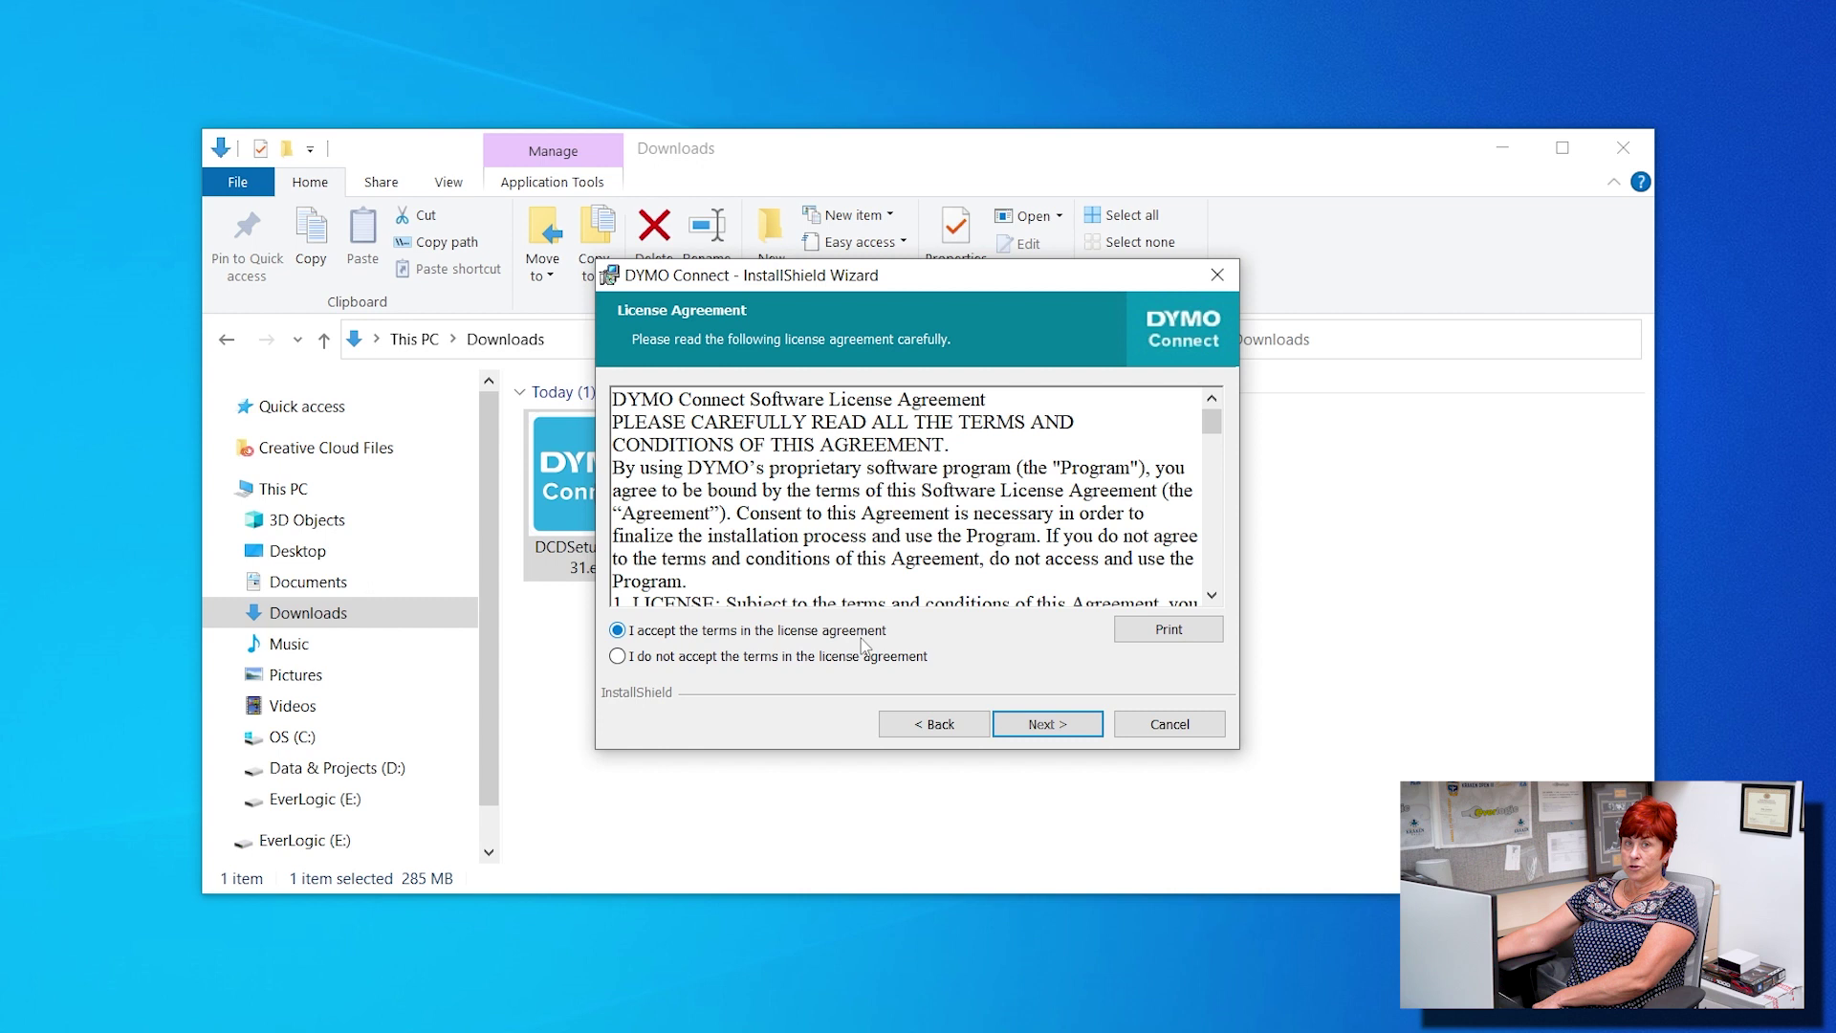
{"action": "left_click", "coordinate": [1051, 724]}
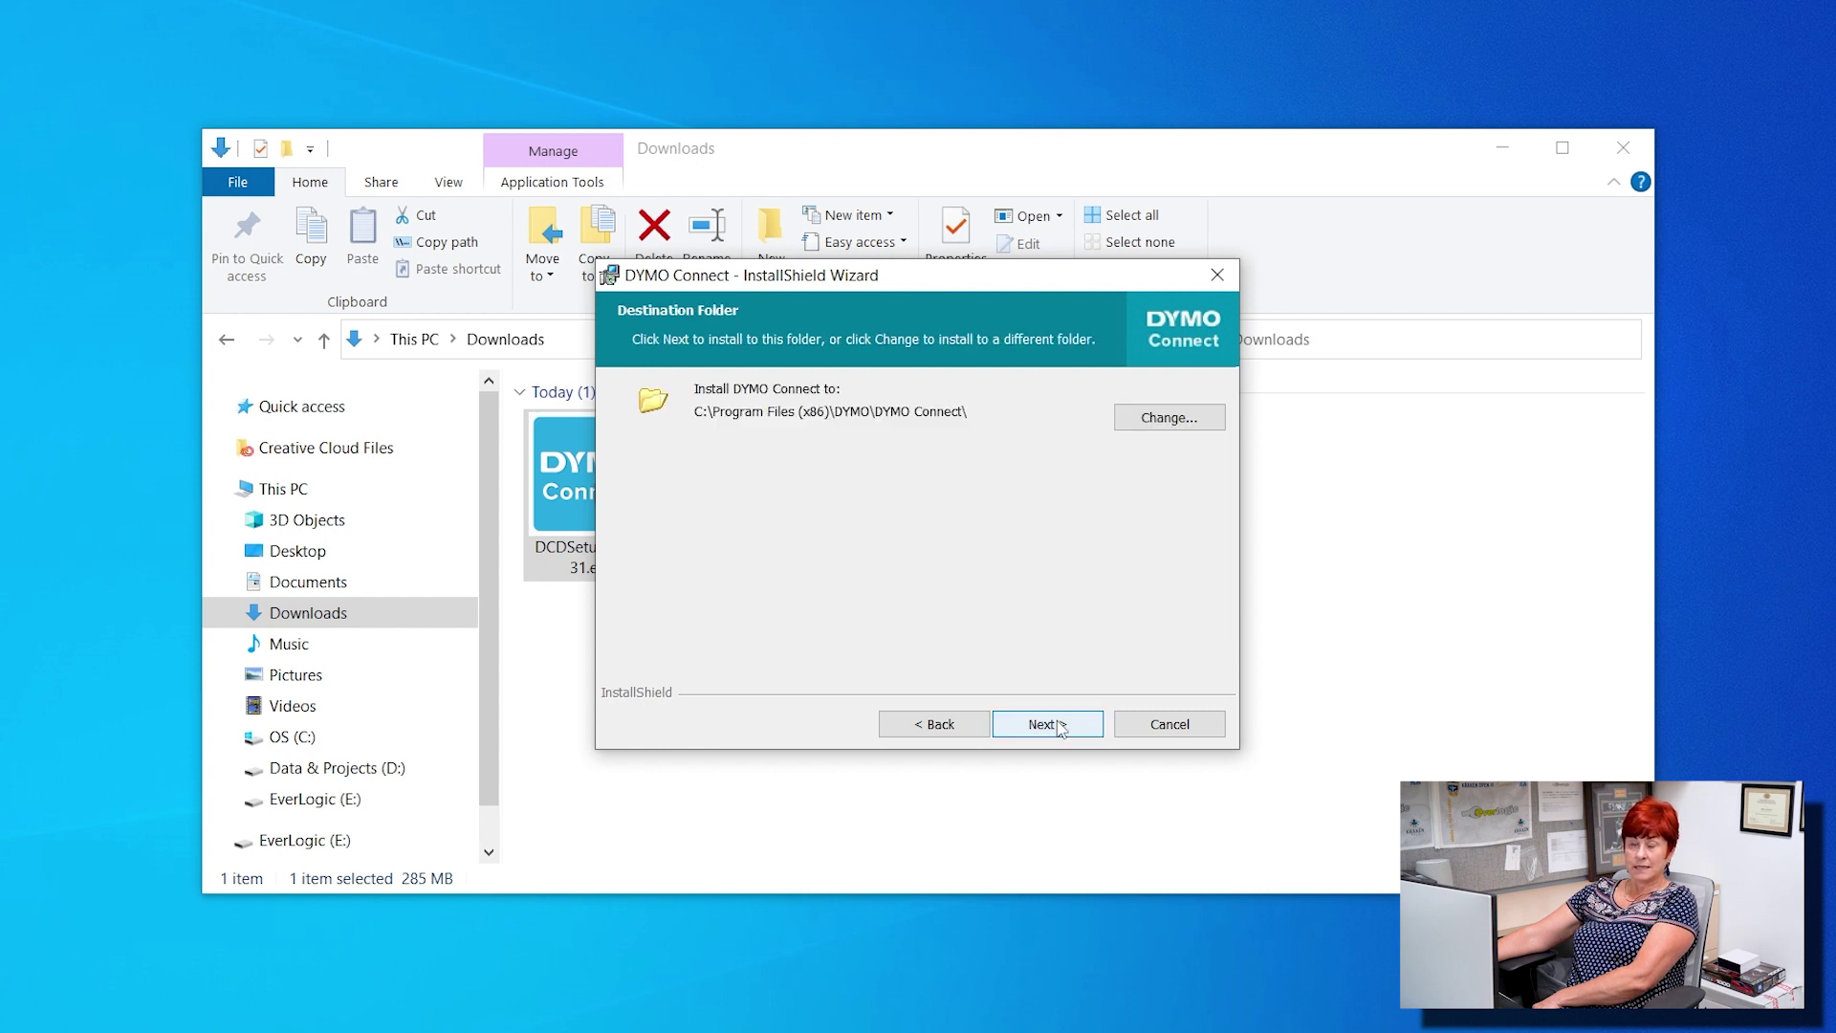
{"action": "left_click", "coordinate": [1059, 729]}
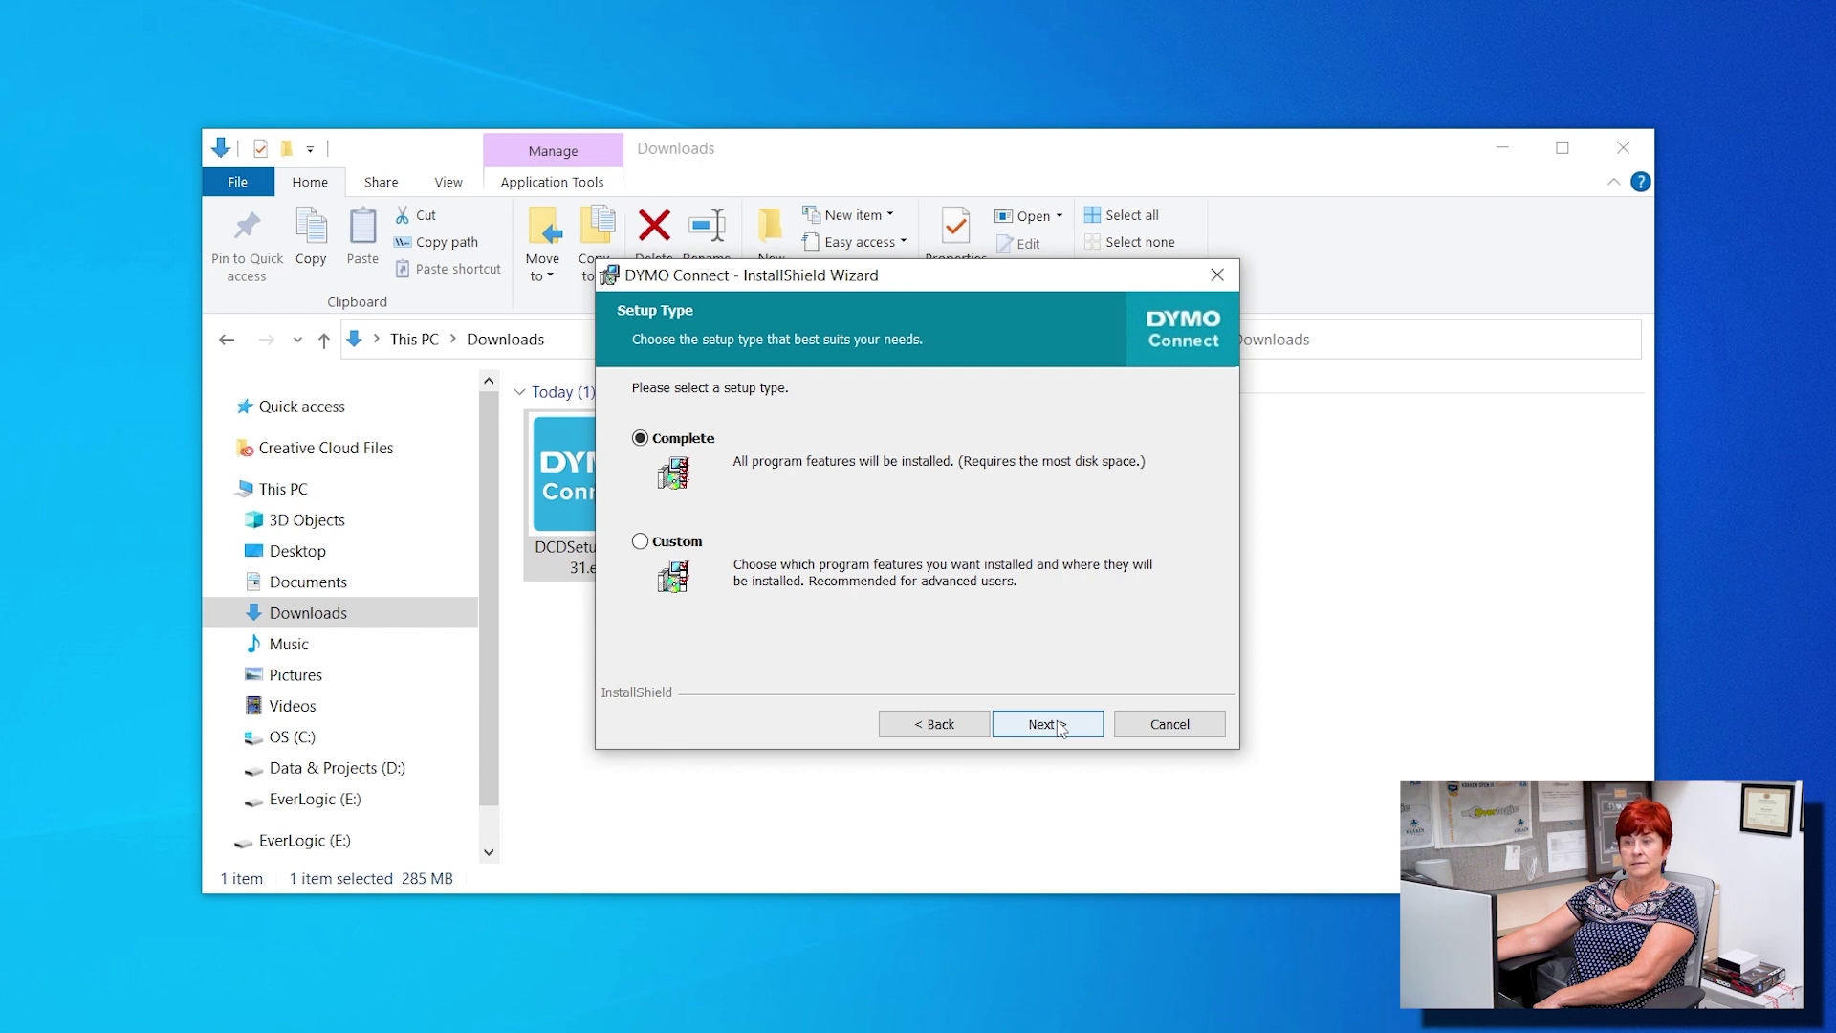
{"action": "left_click", "coordinate": [1059, 728]}
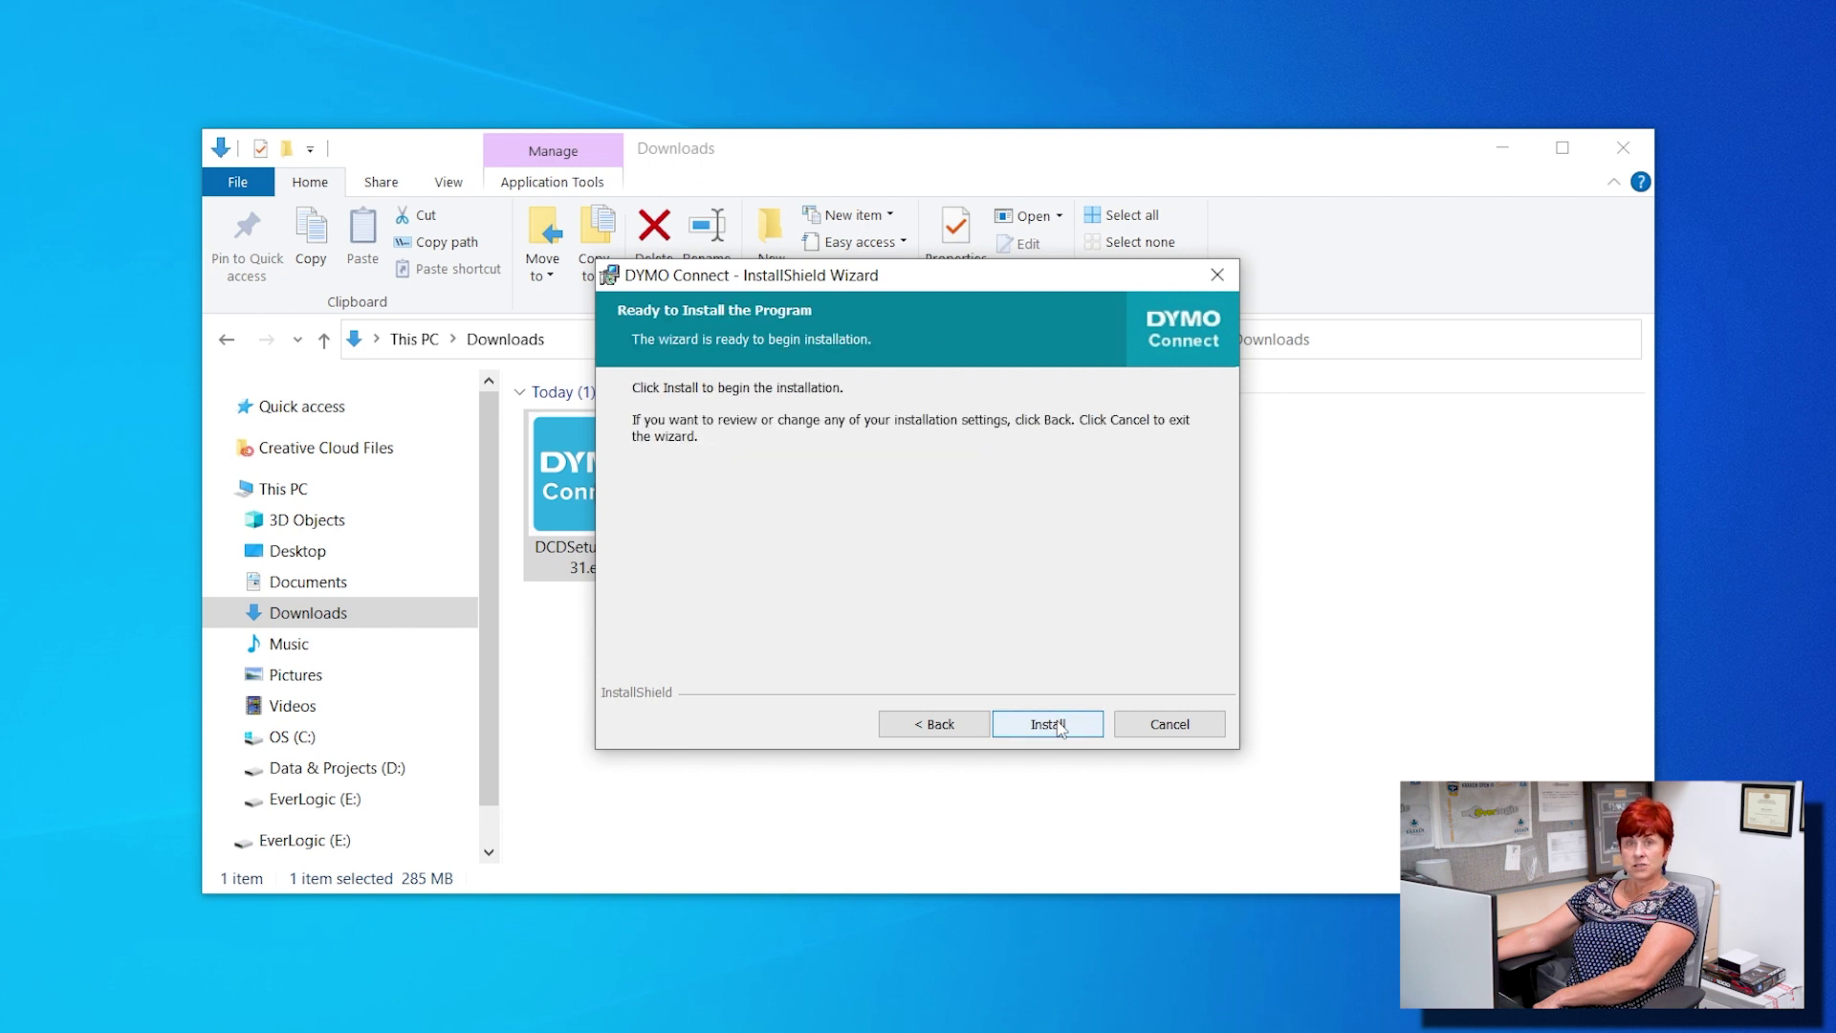
{"action": "left_click", "coordinate": [1059, 727]}
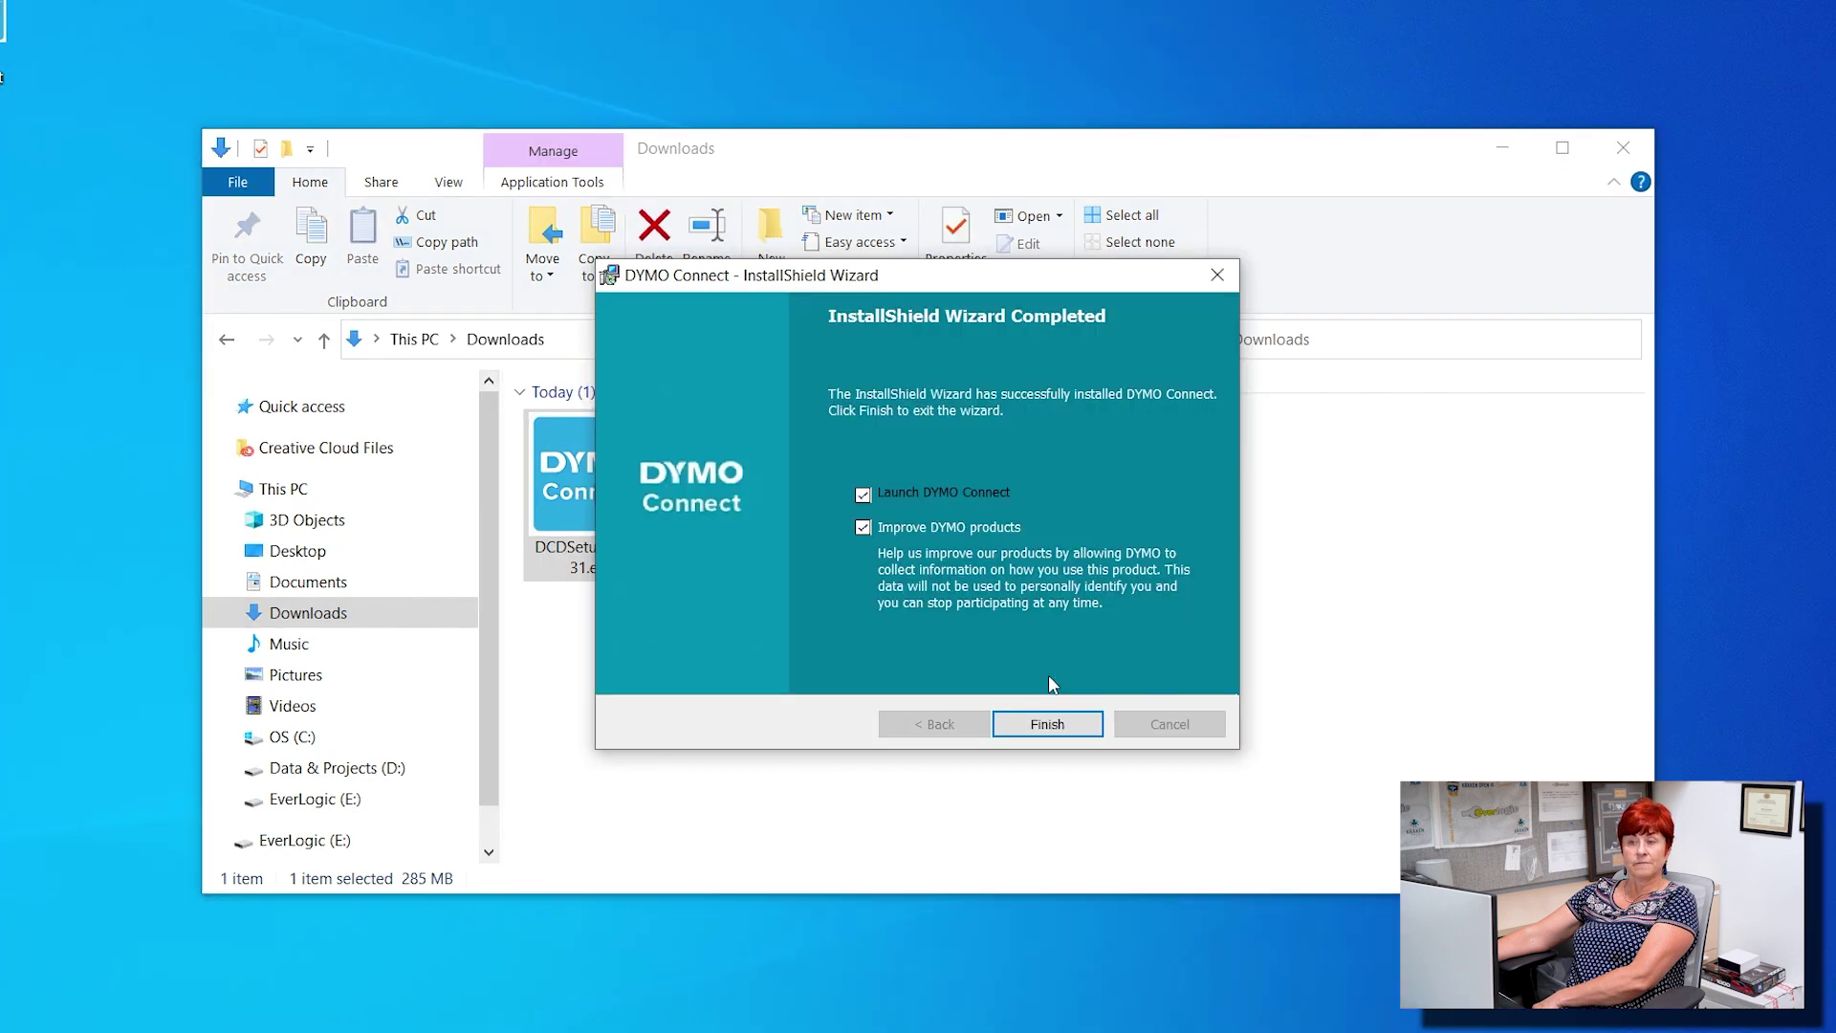
{"action": "left_click", "coordinate": [1049, 722]}
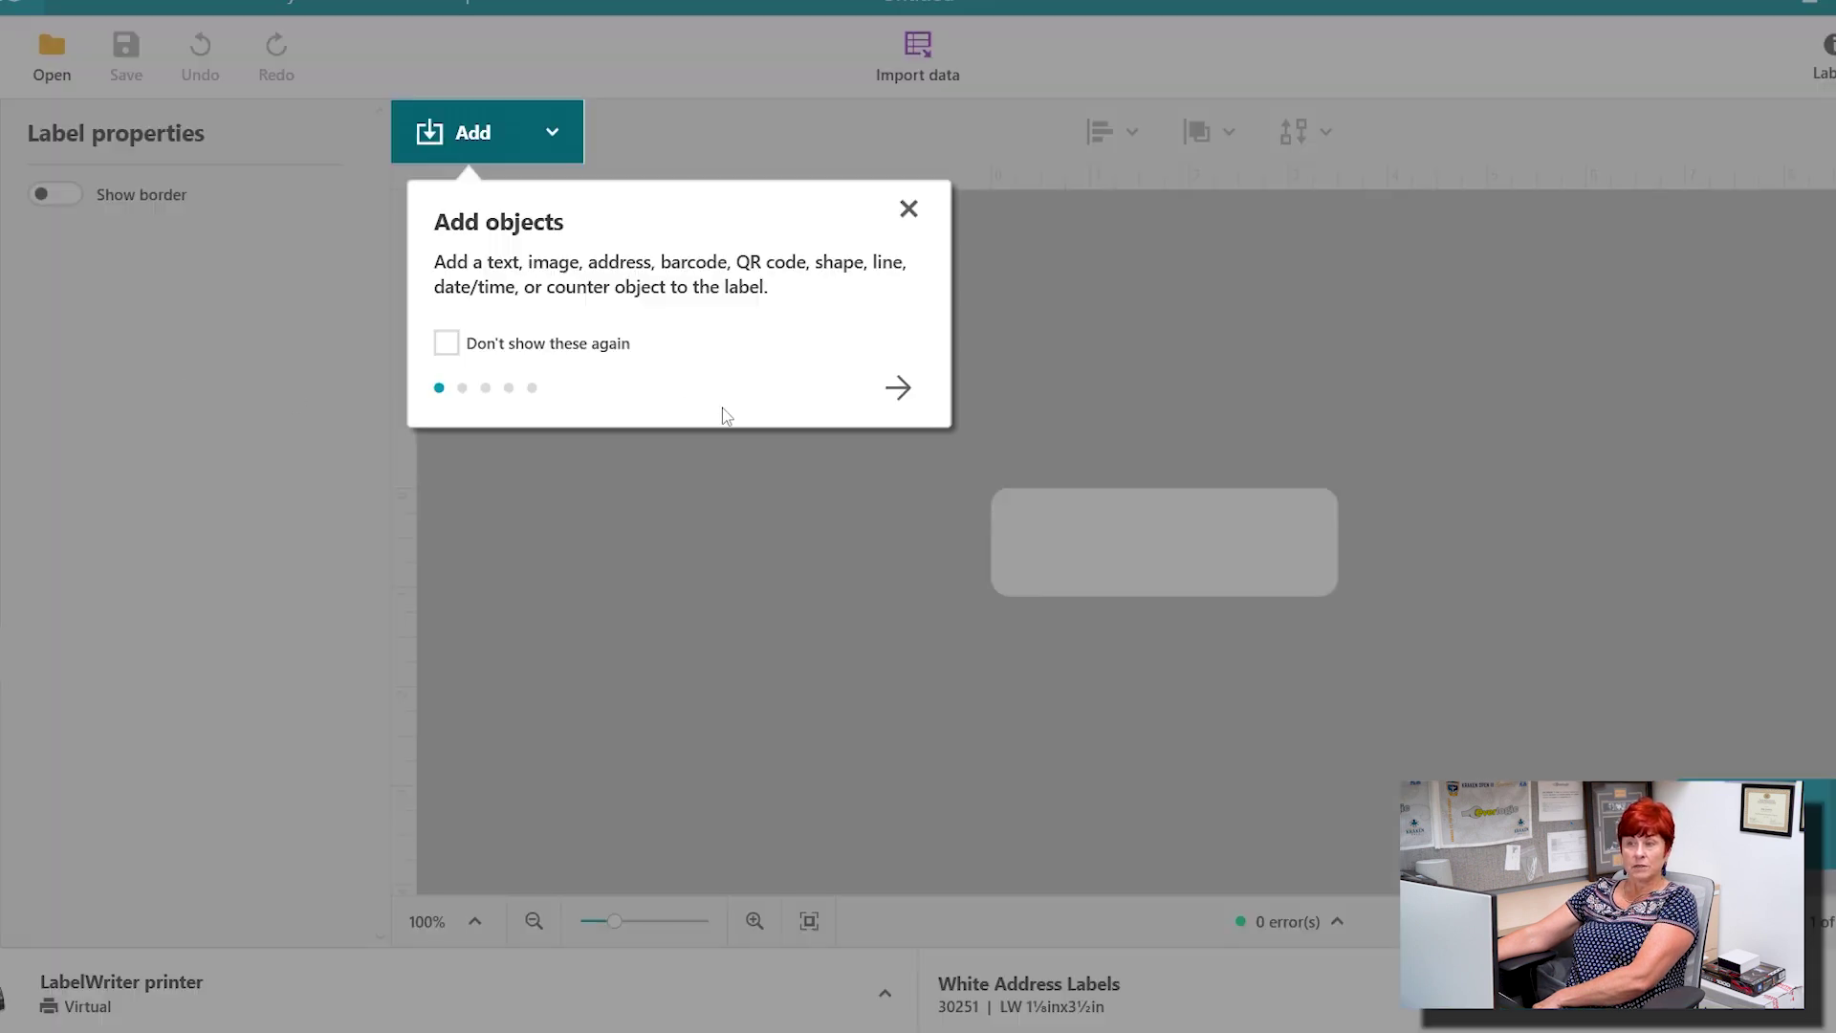
- Dismiss the Add objects tutorial tip in DYMO Connect
{"action": "left_click", "coordinate": [908, 209]}
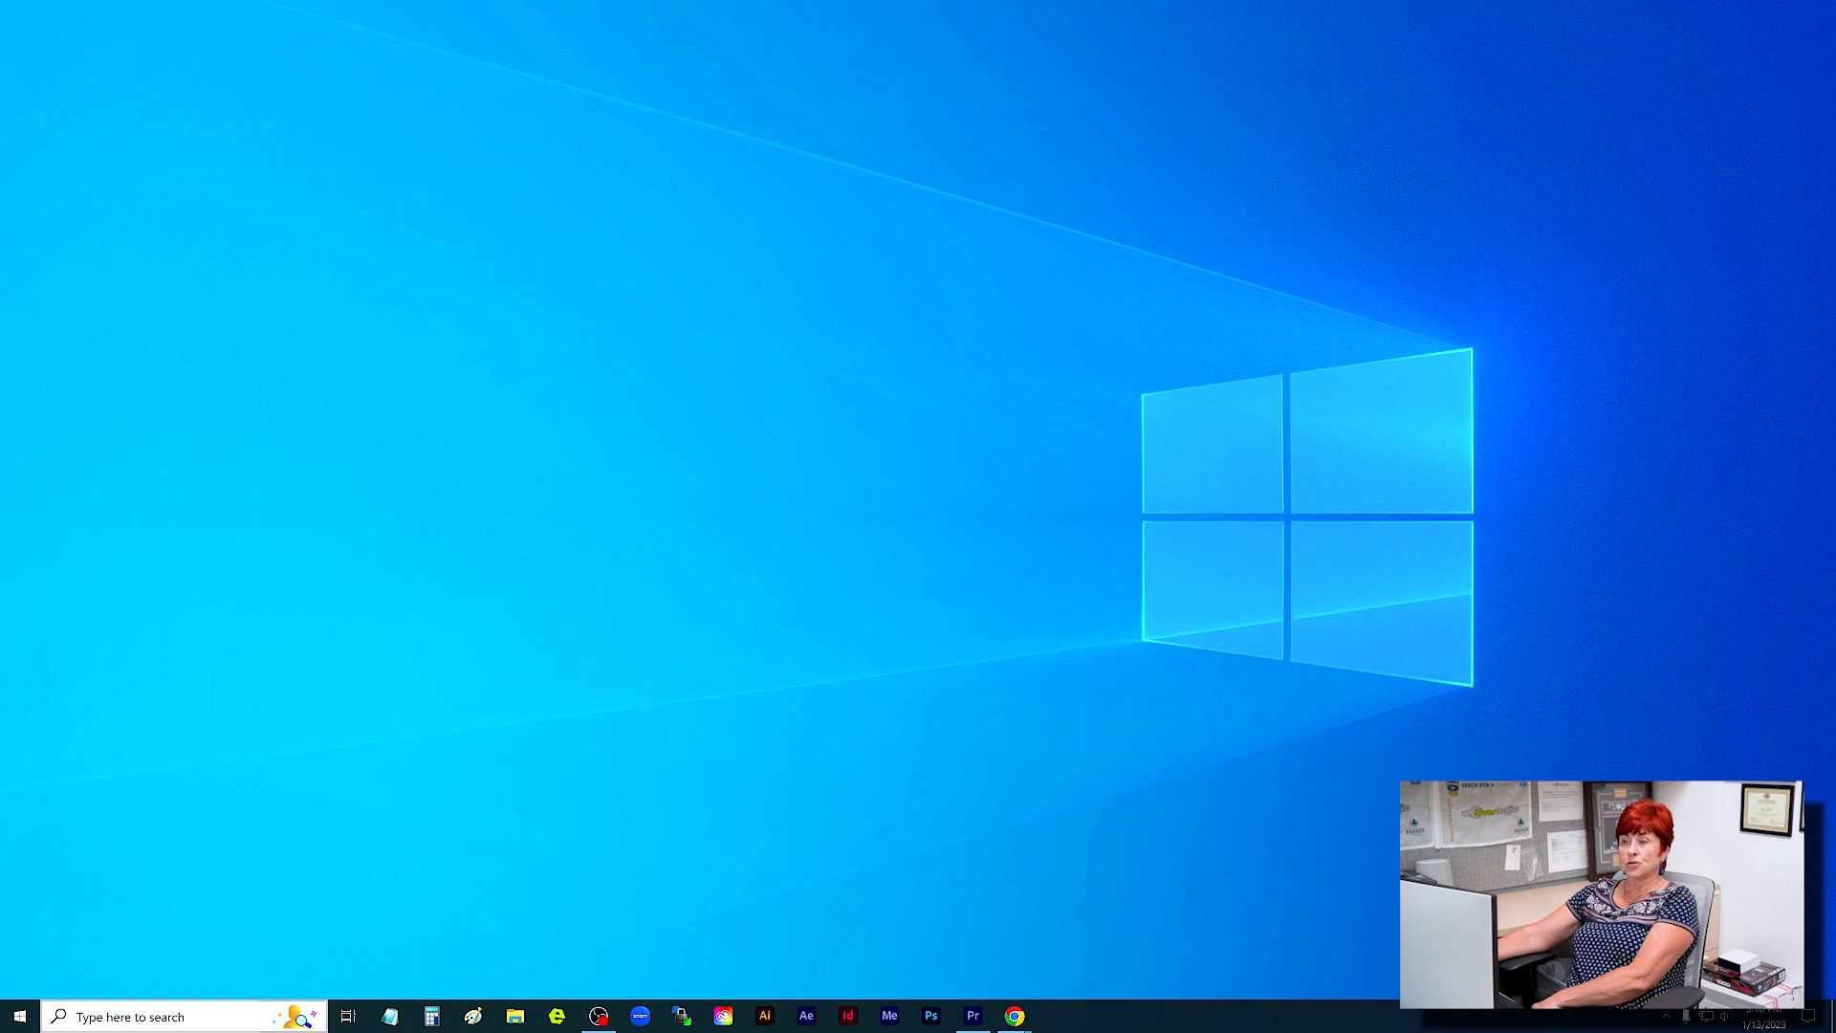
- Open the DYMO LabelWriter 550 Turbo printer properties from Control Panel's Devices and Printers
{"action": "left_click", "coordinate": [153, 1017]}
{"action": "type", "text": "control"}
{"action": "key", "text": "Return"}
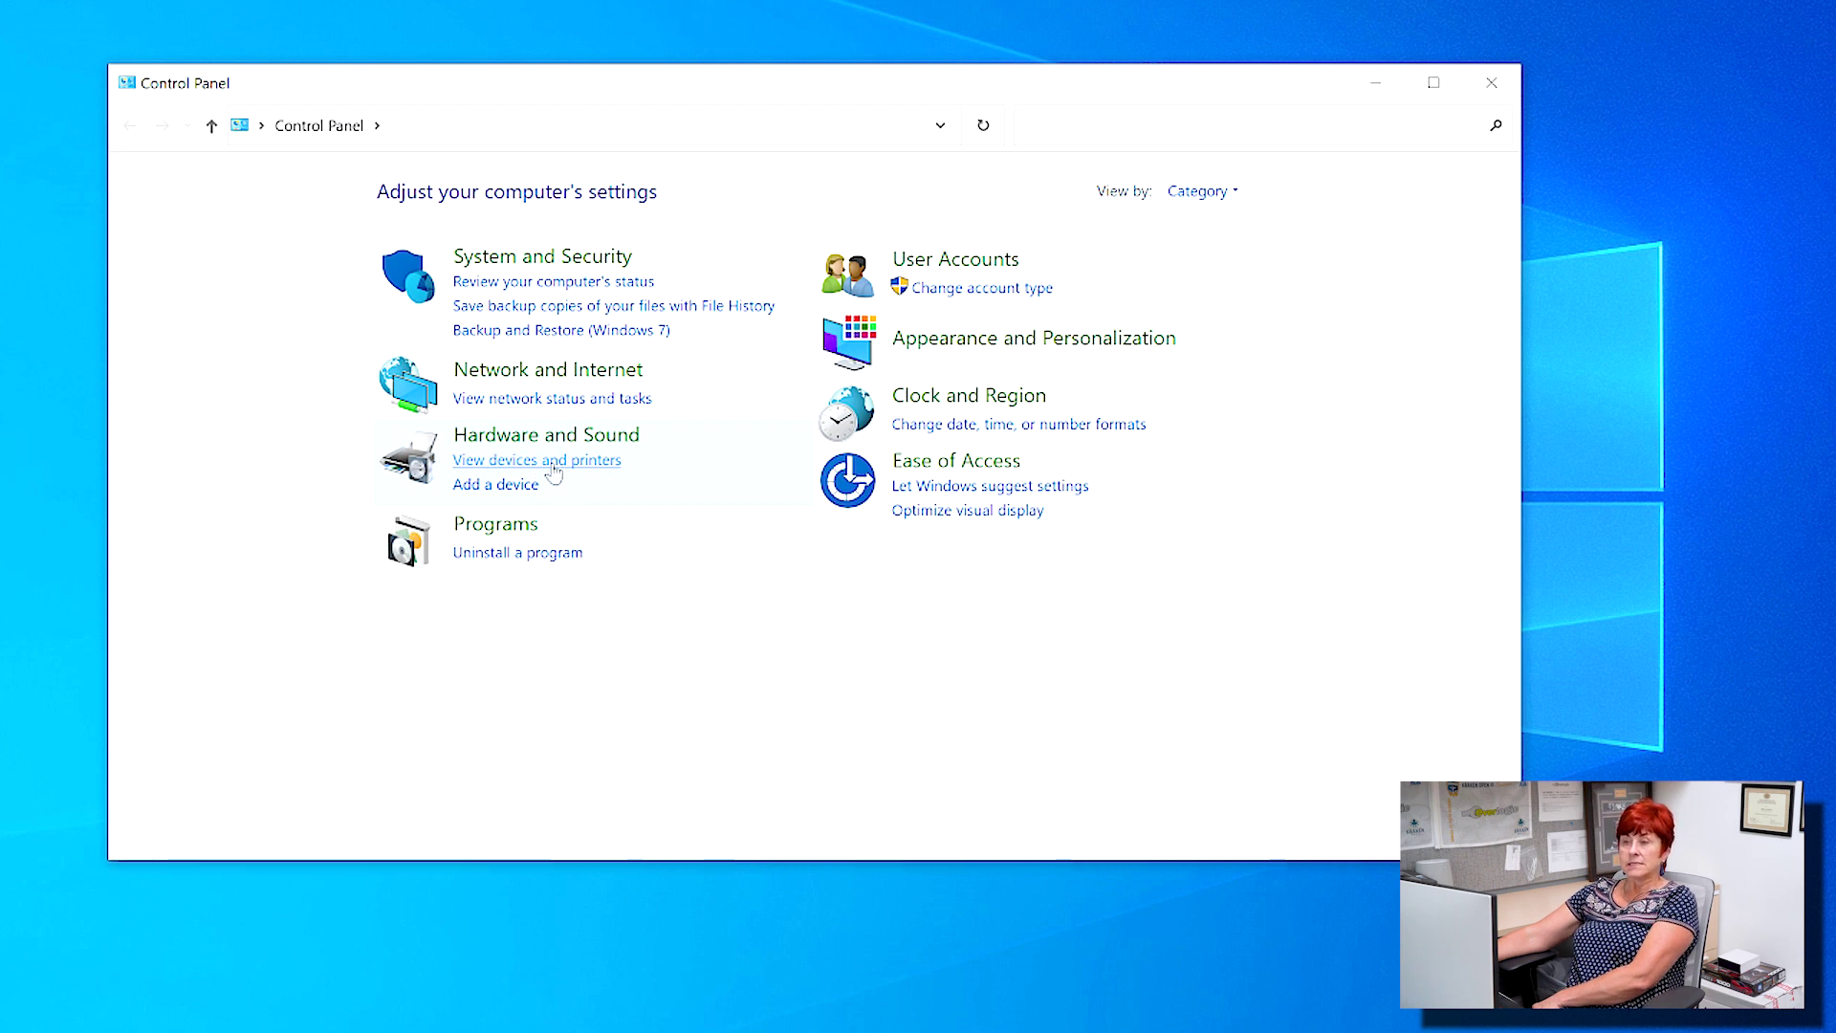
{"action": "left_click", "coordinate": [555, 461]}
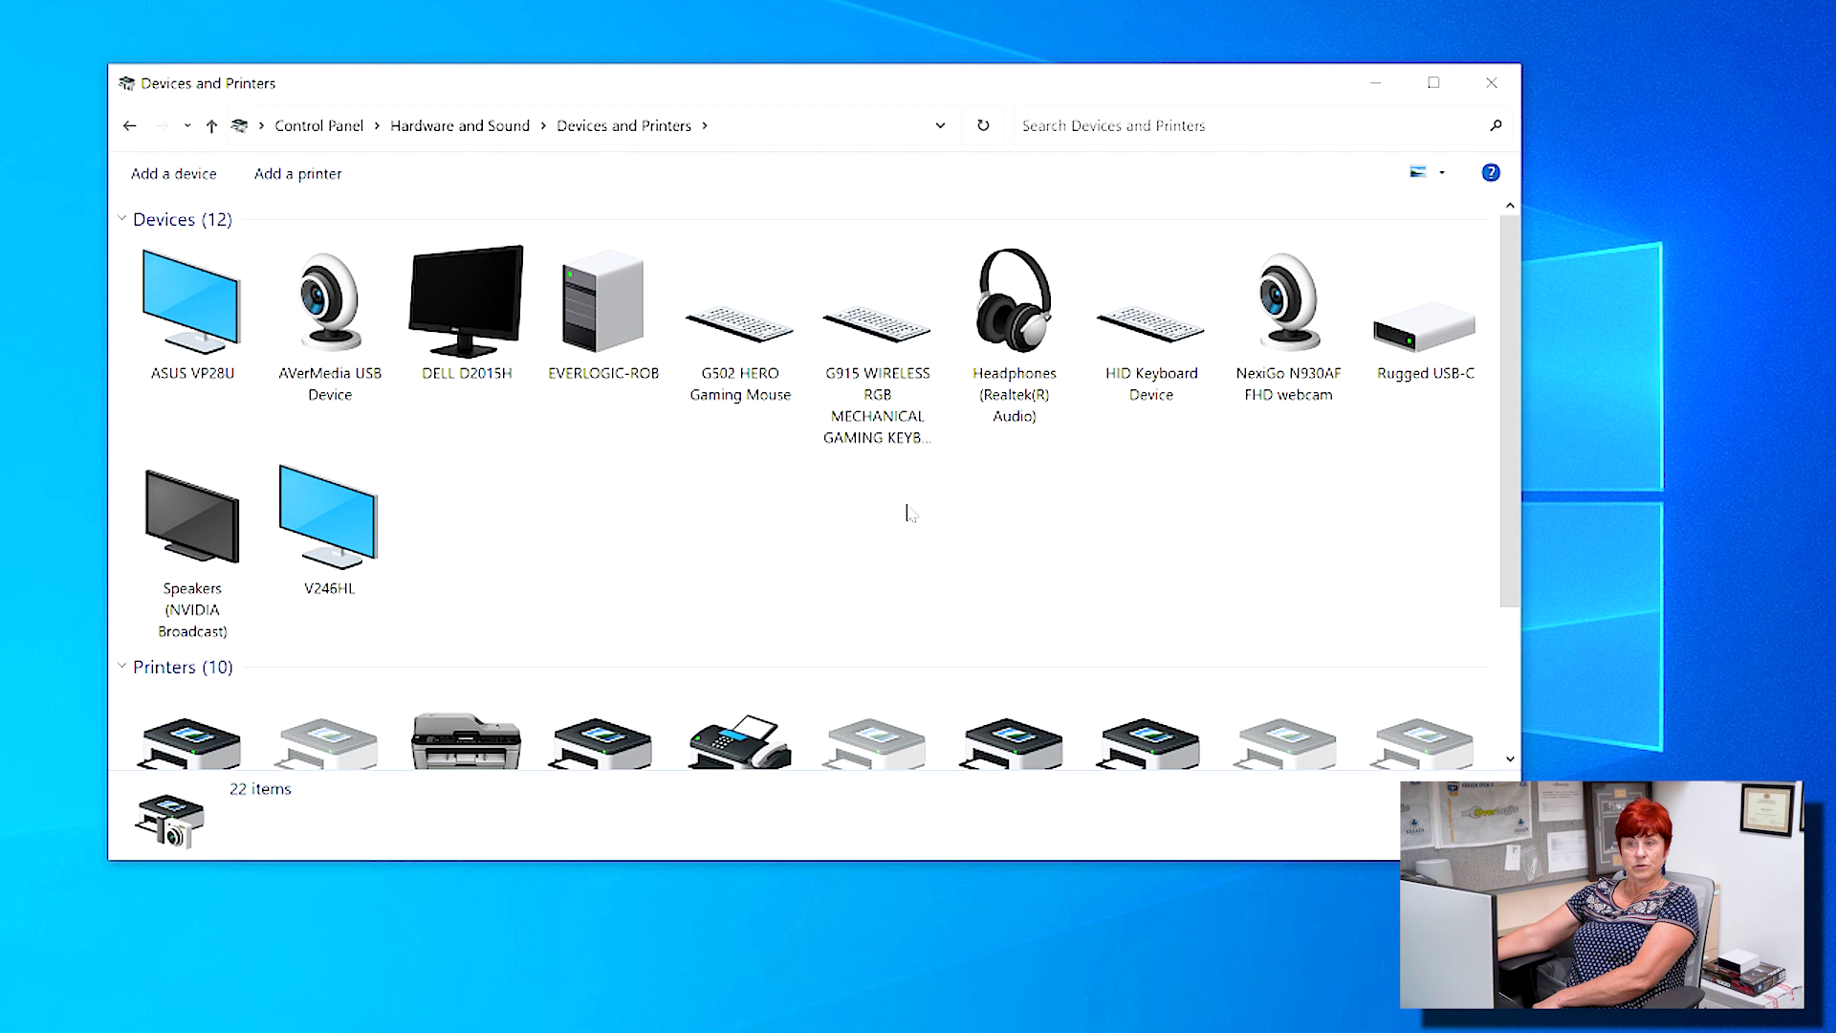
{"action": "scroll", "coordinate": [921, 516], "scroll_direction": "down", "scroll_amount": 1}
{"action": "right_click", "coordinate": [592, 654]}
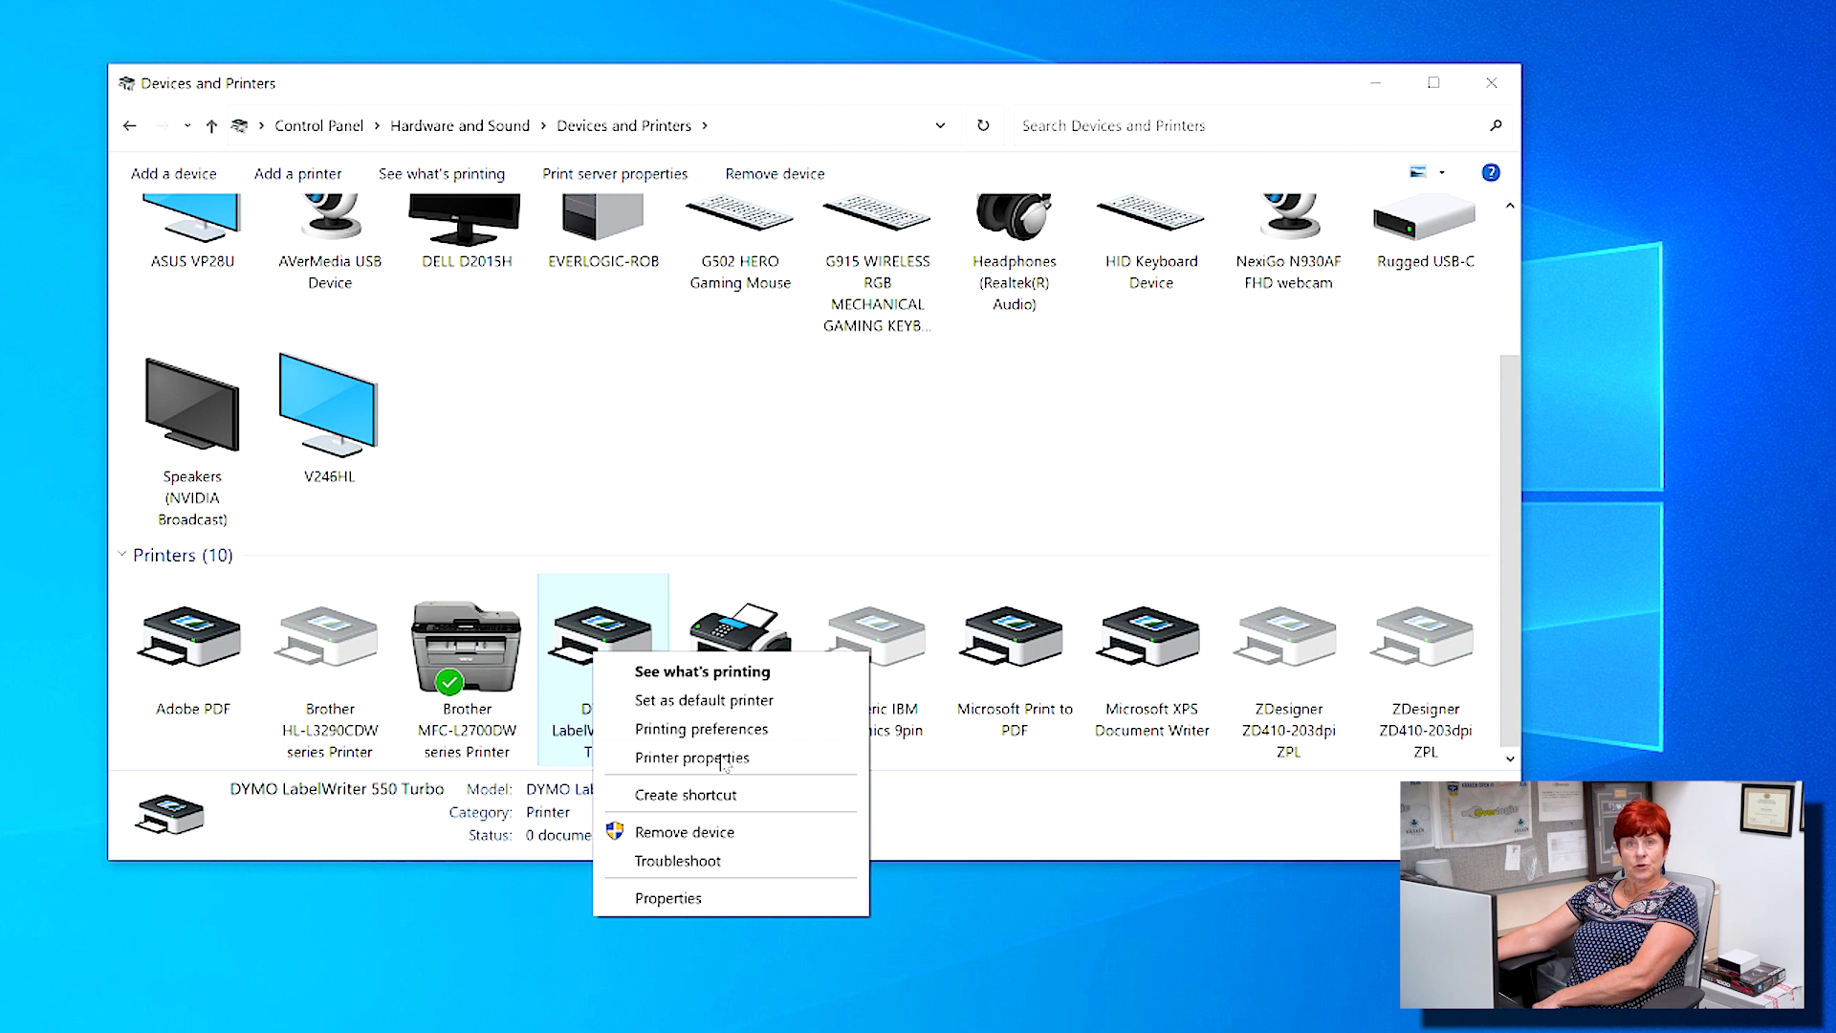
{"action": "left_click", "coordinate": [692, 757]}
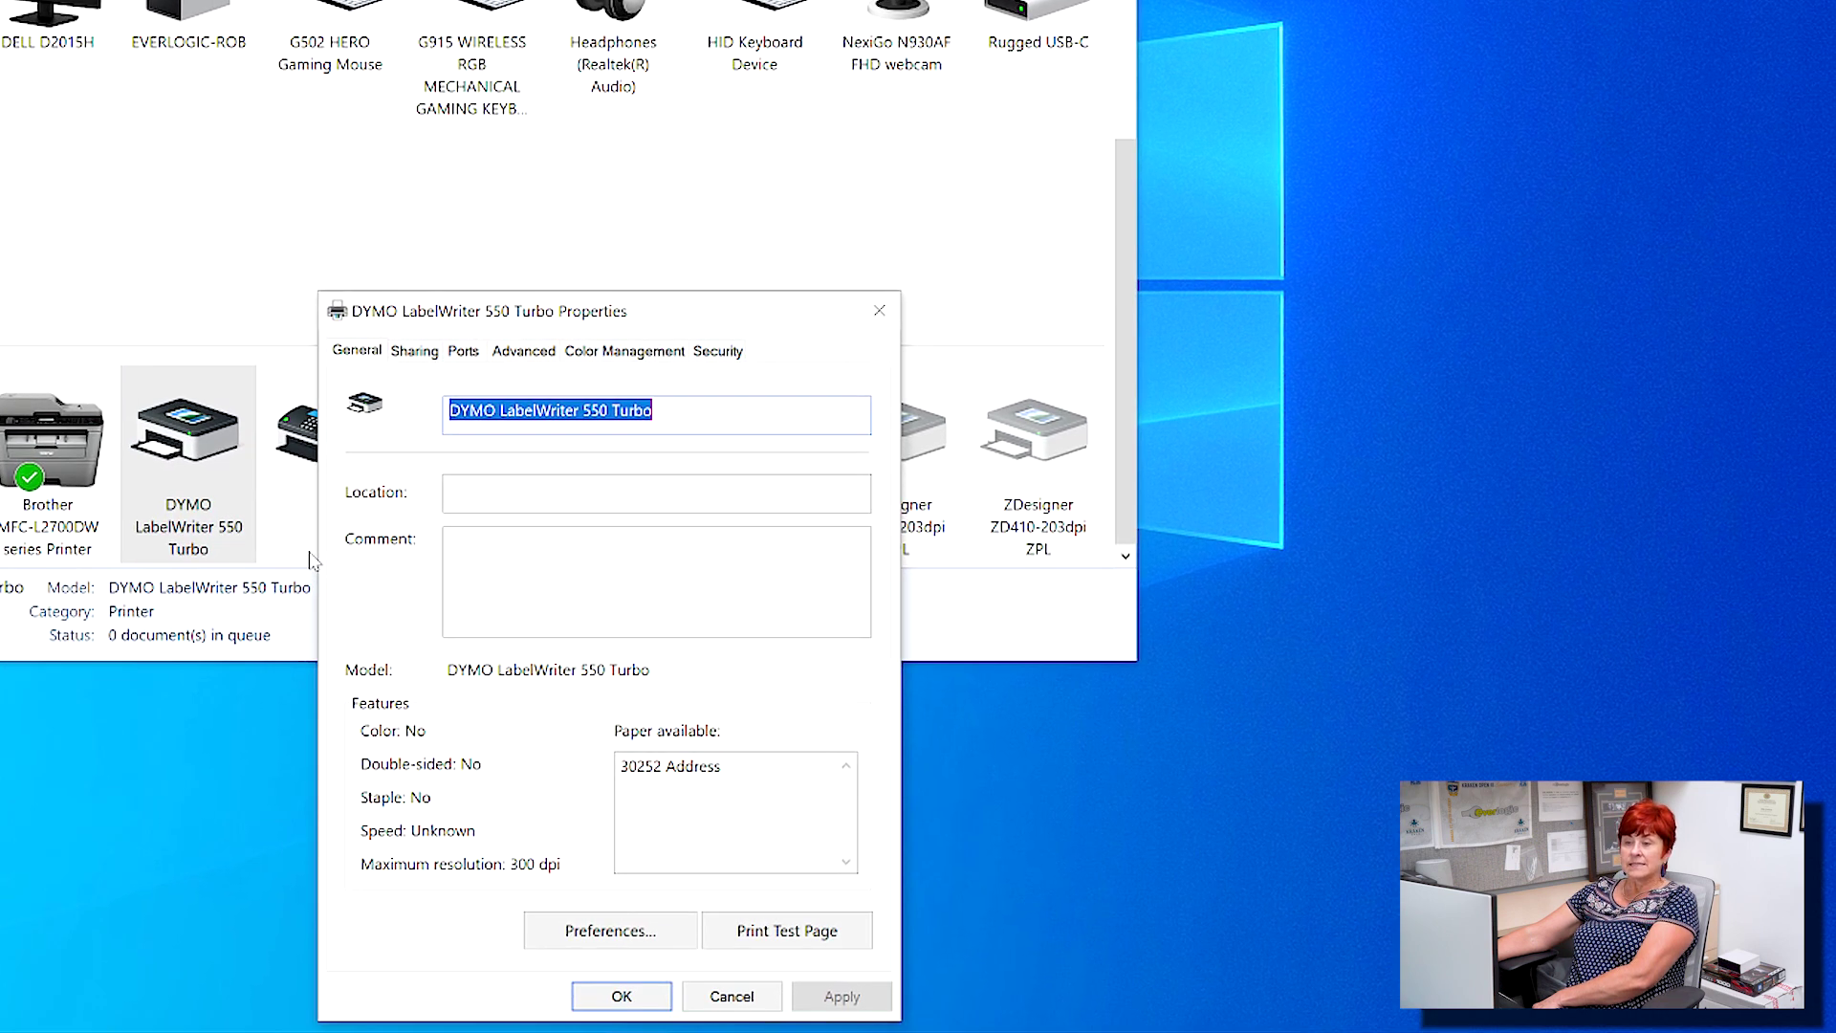
- Set the DYMO printer's default orientation to Landscape
{"action": "left_click", "coordinate": [542, 355]}
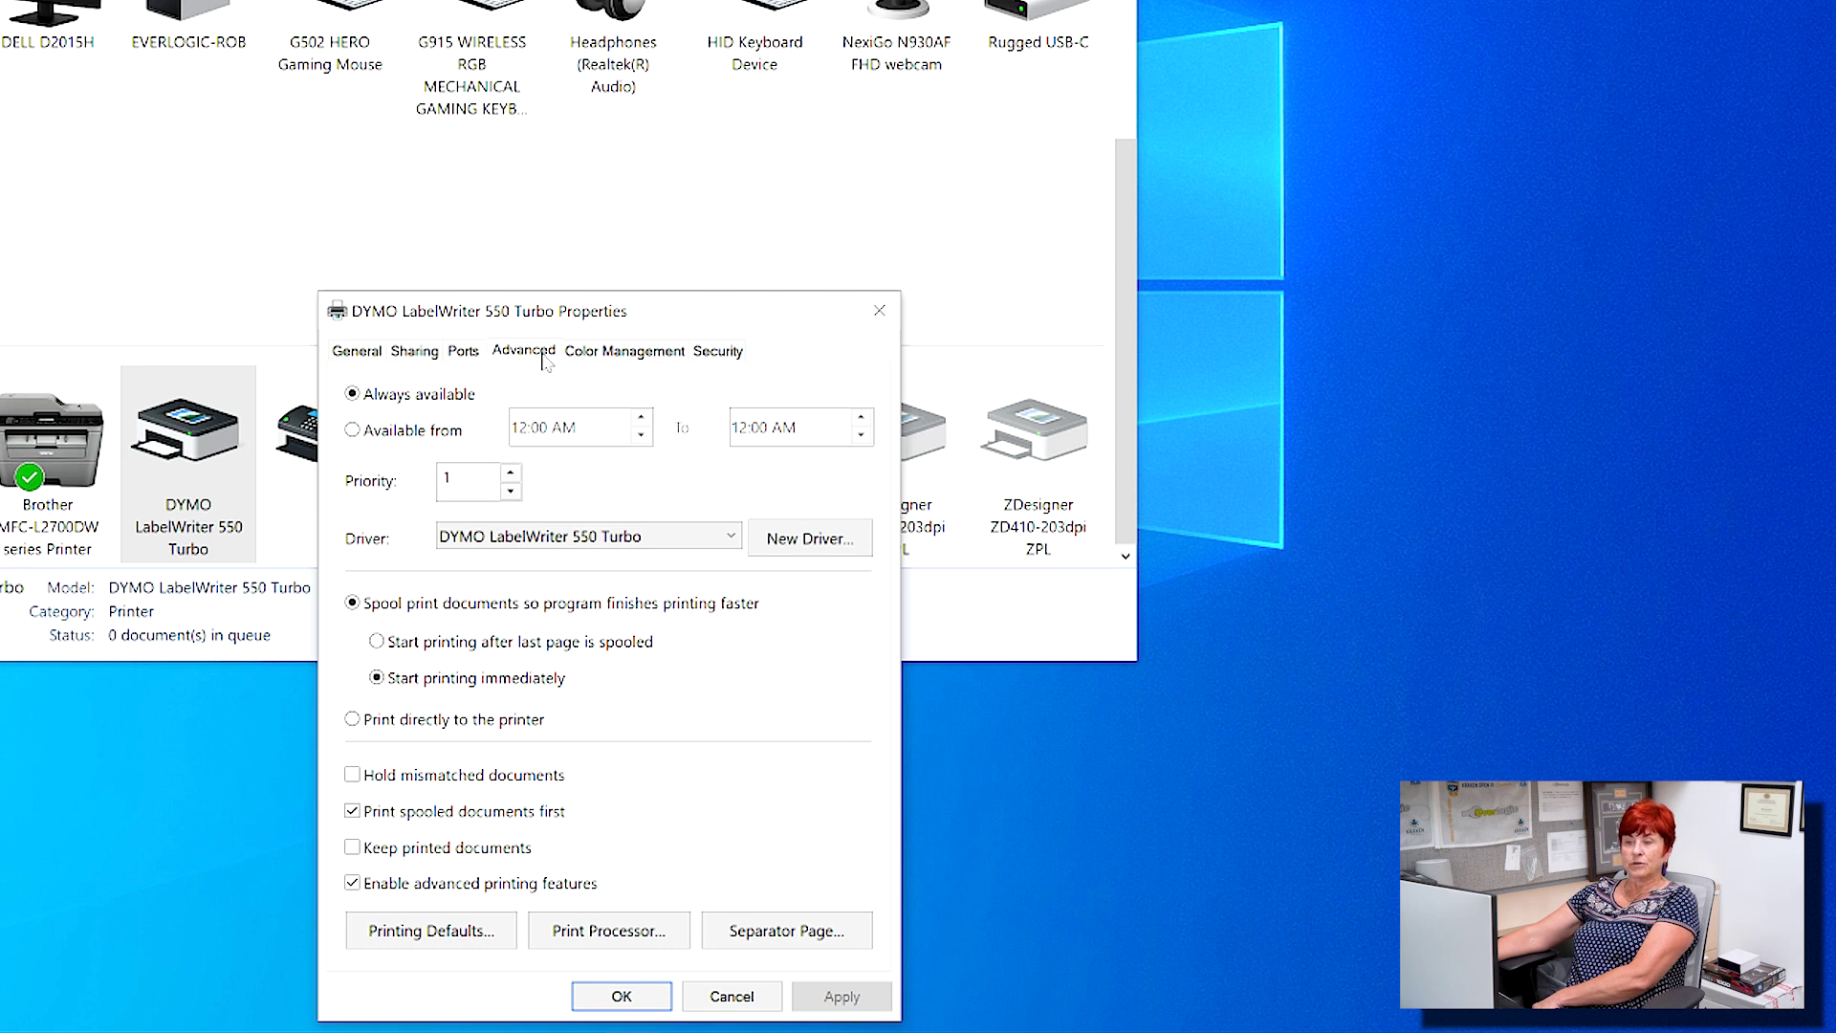
{"action": "left_click", "coordinate": [466, 935]}
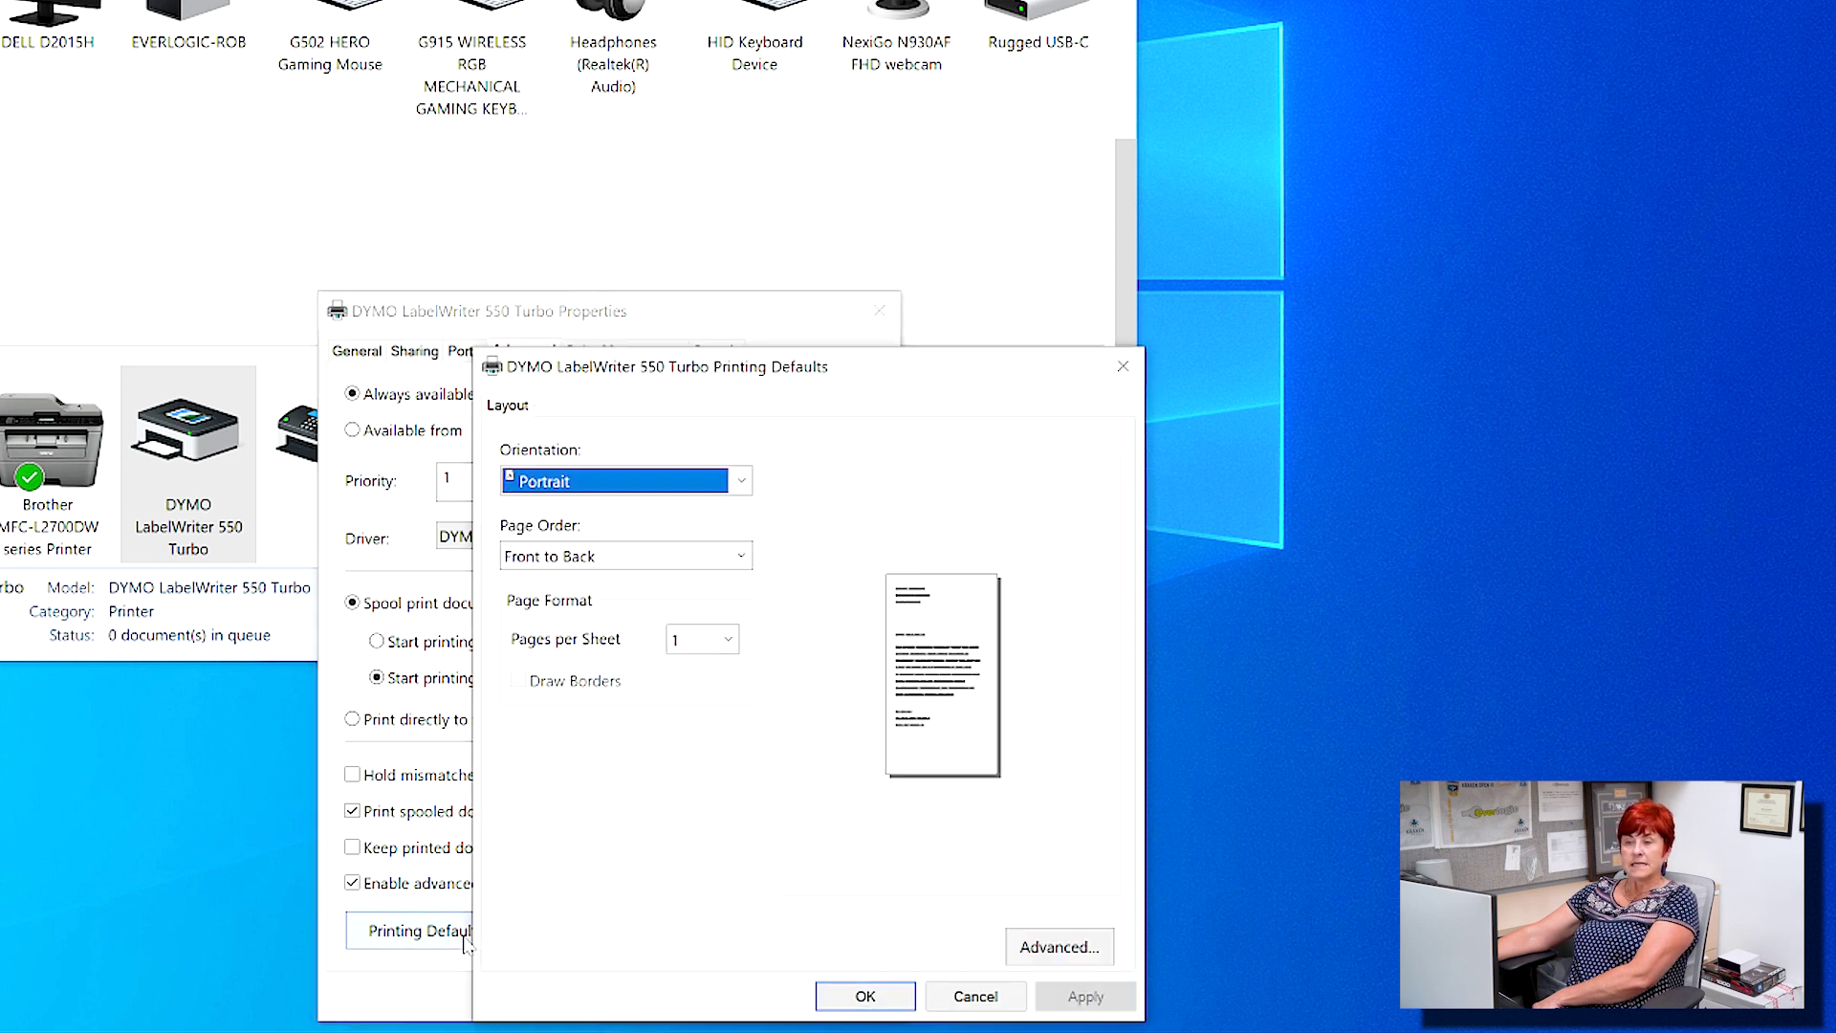
{"action": "left_click", "coordinate": [741, 480]}
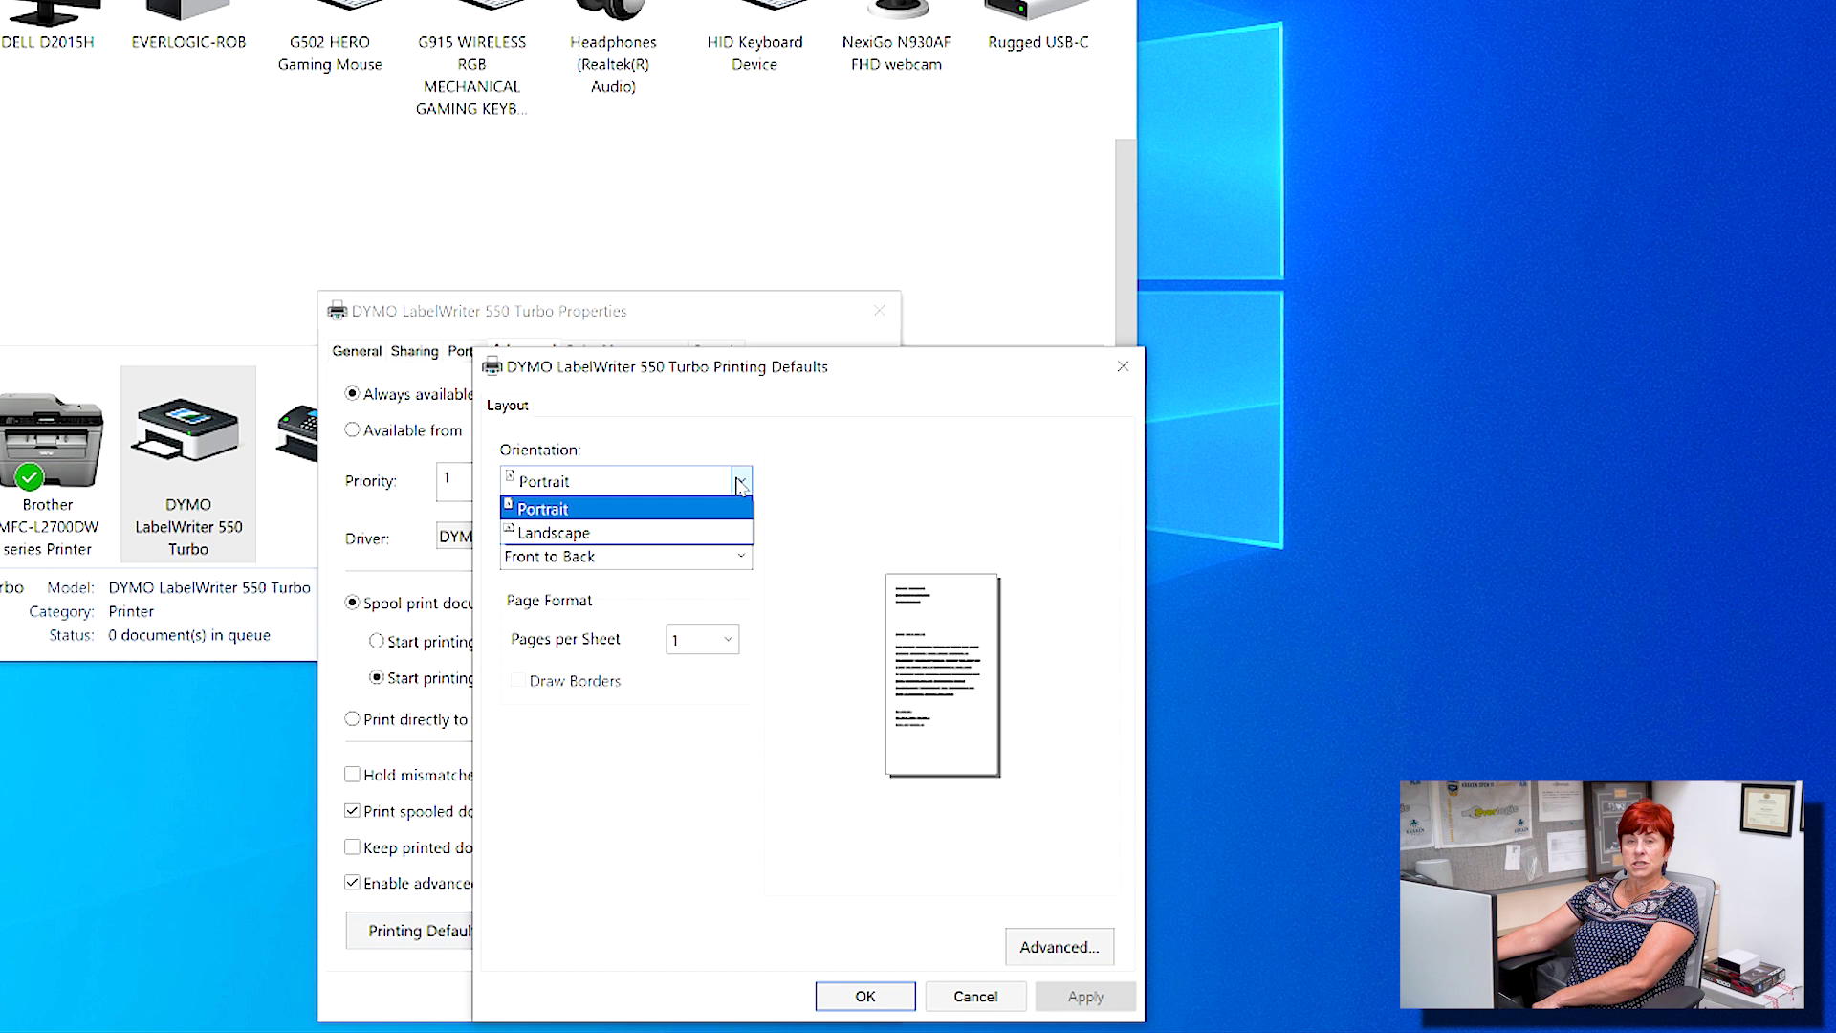
{"action": "left_click", "coordinate": [712, 532]}
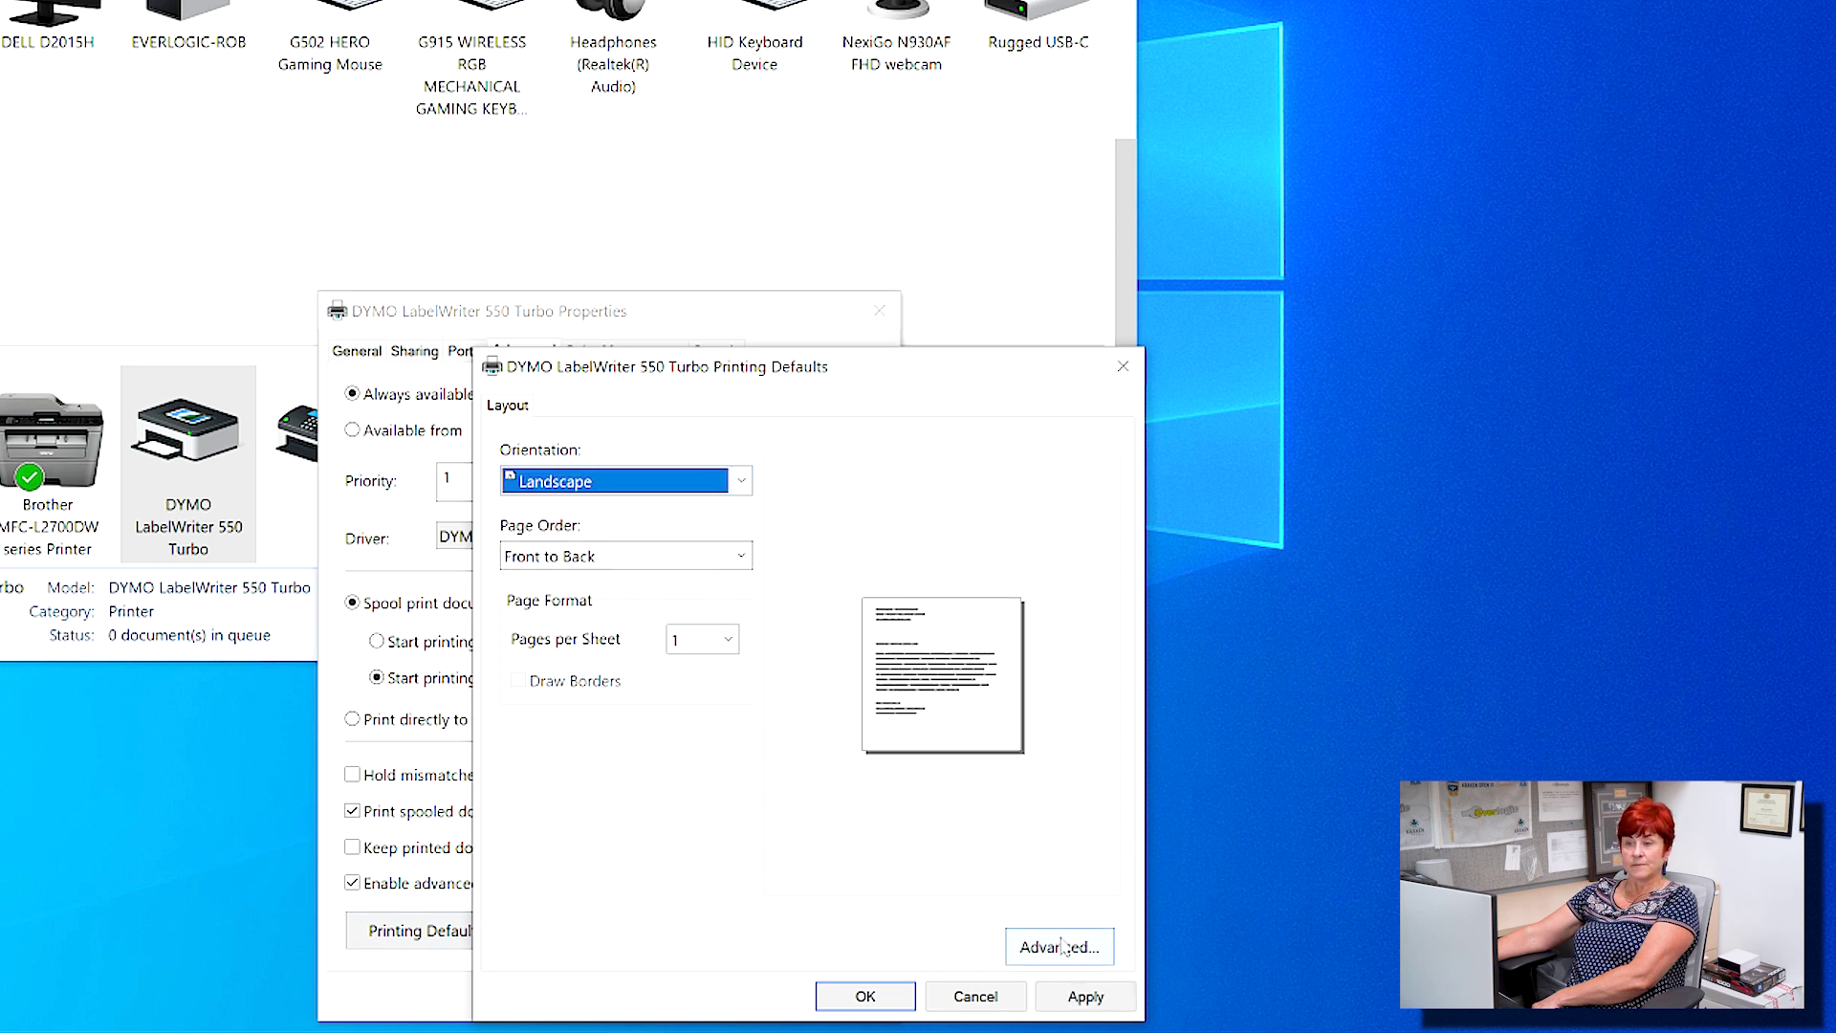
- Make 30336 1 in x 2-1/8 in the default paper size and apply the defaults
{"action": "left_click", "coordinate": [1031, 941]}
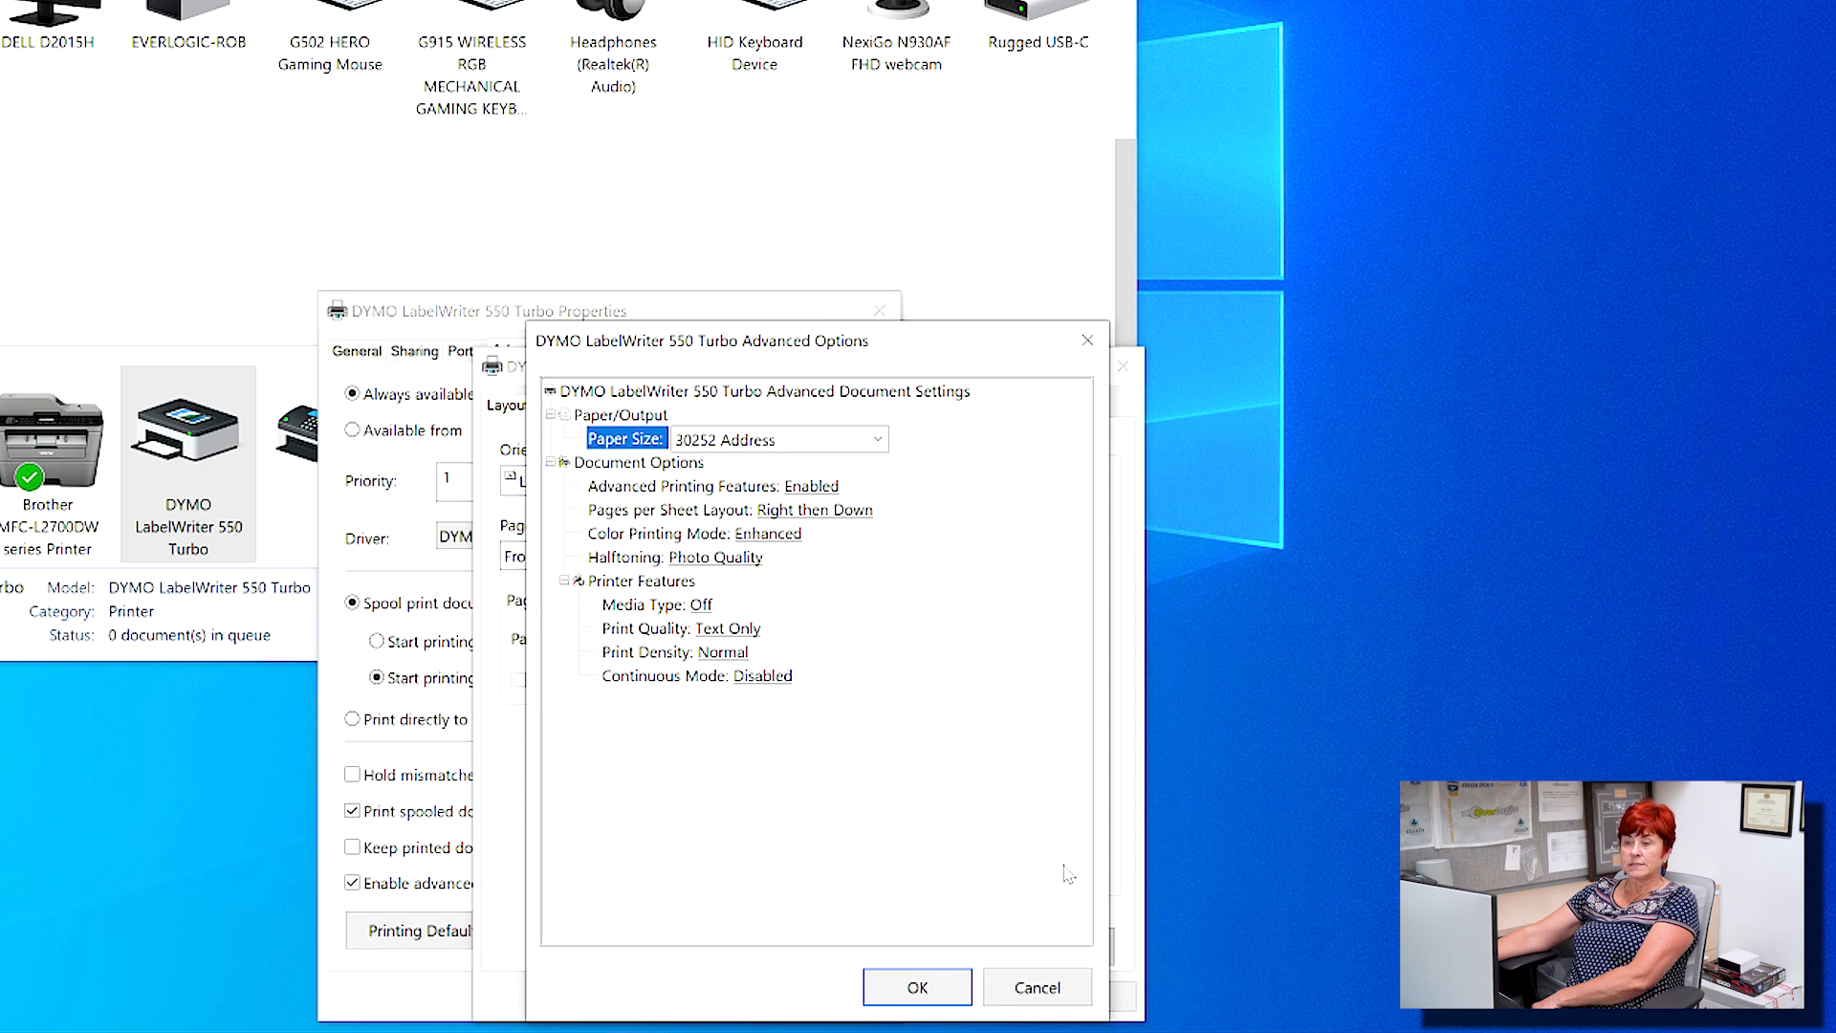
{"action": "left_click", "coordinate": [877, 439]}
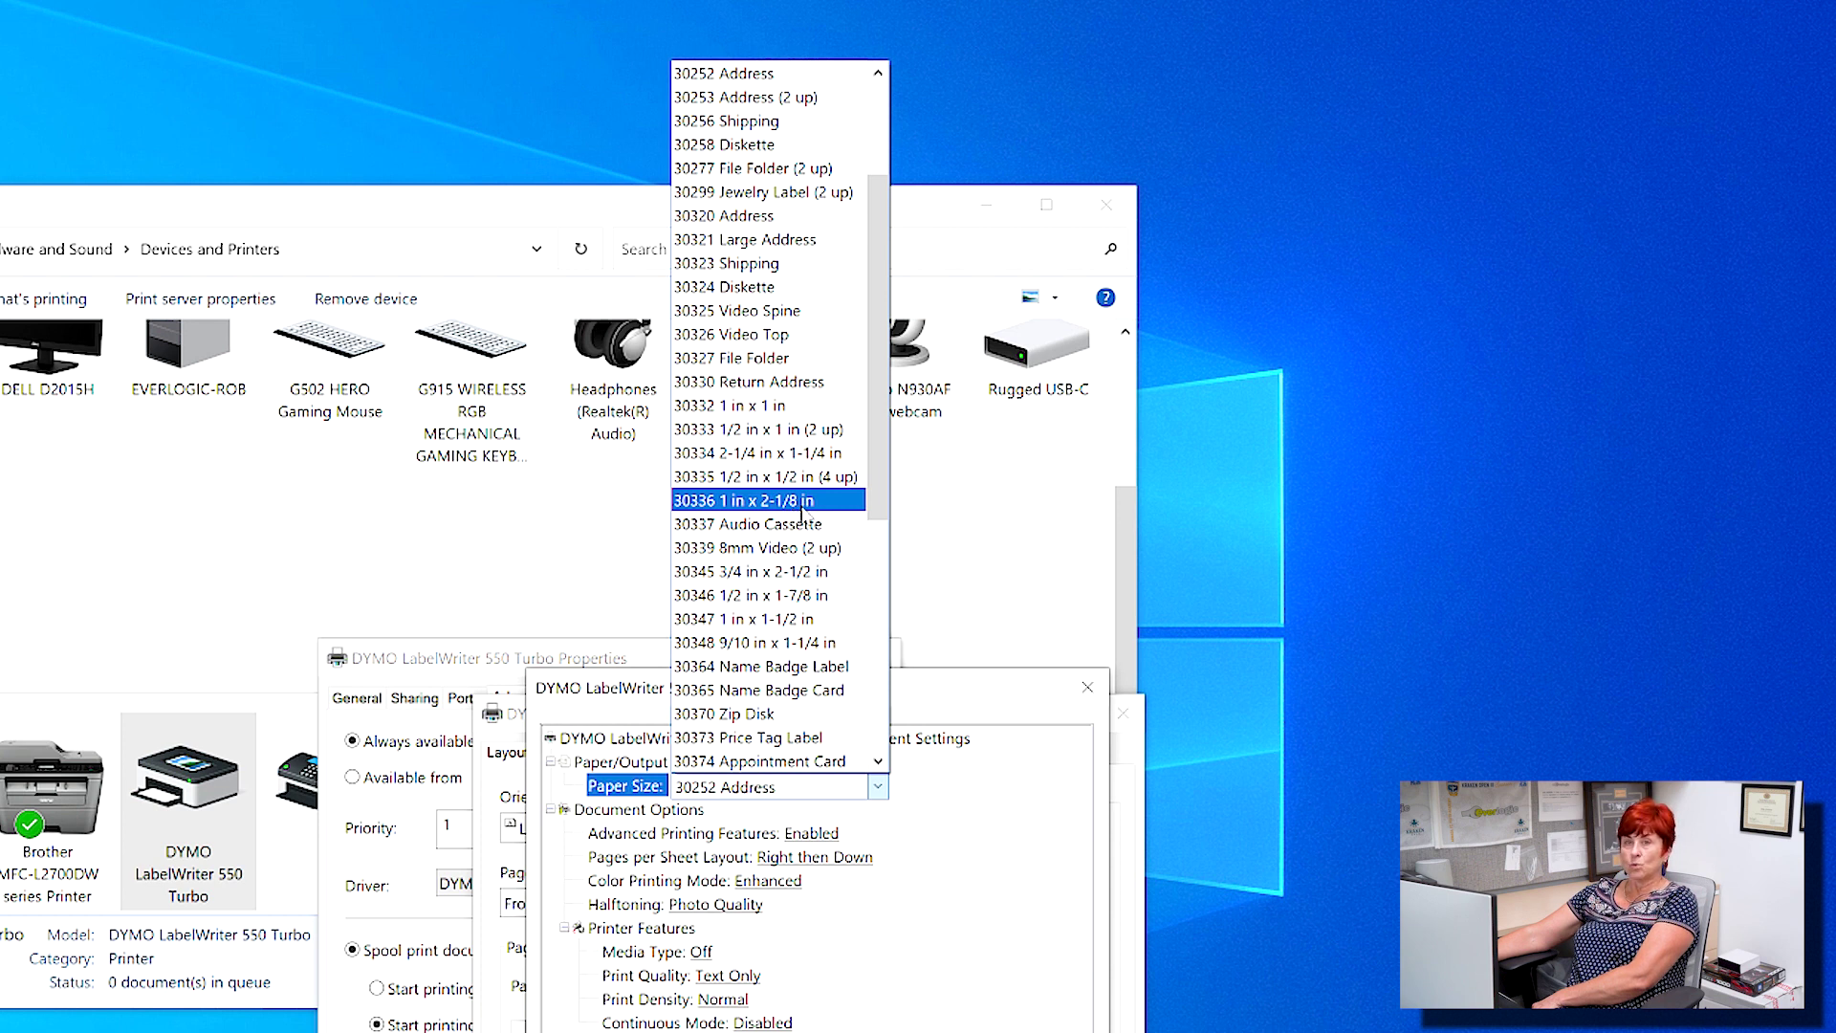
{"action": "left_click", "coordinate": [802, 502]}
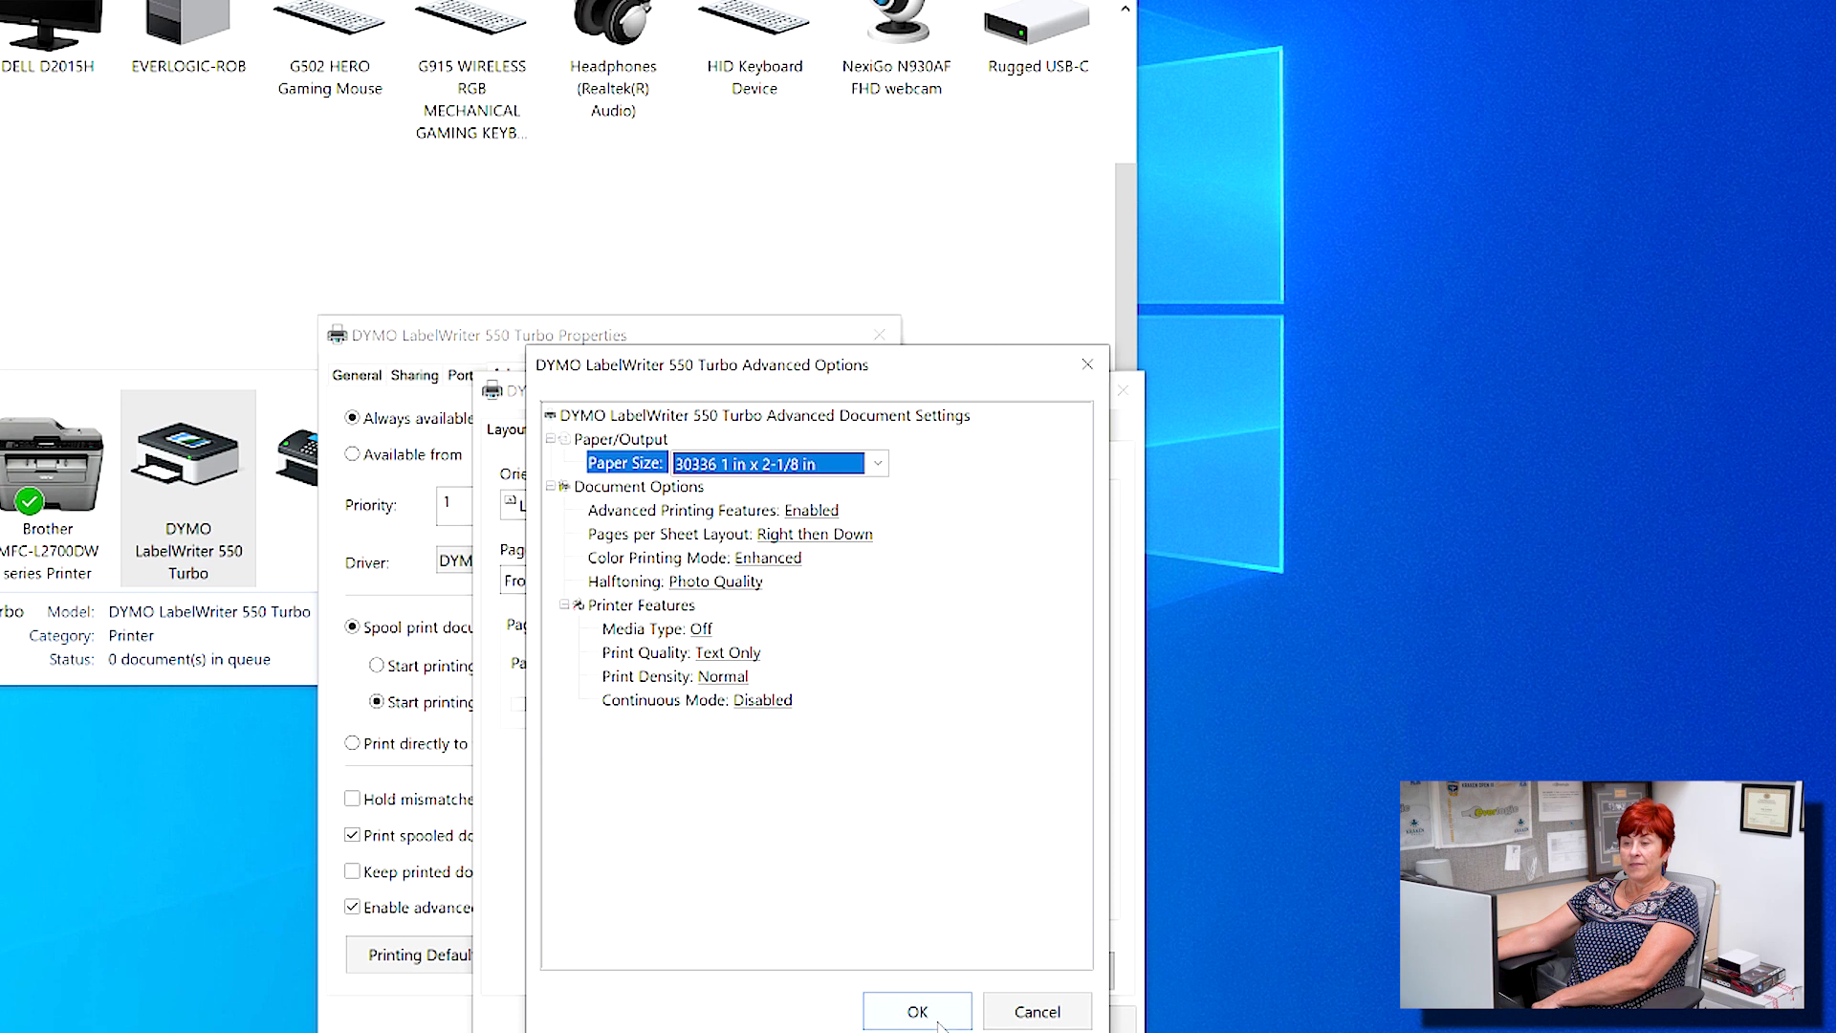
{"action": "left_click", "coordinate": [920, 1010]}
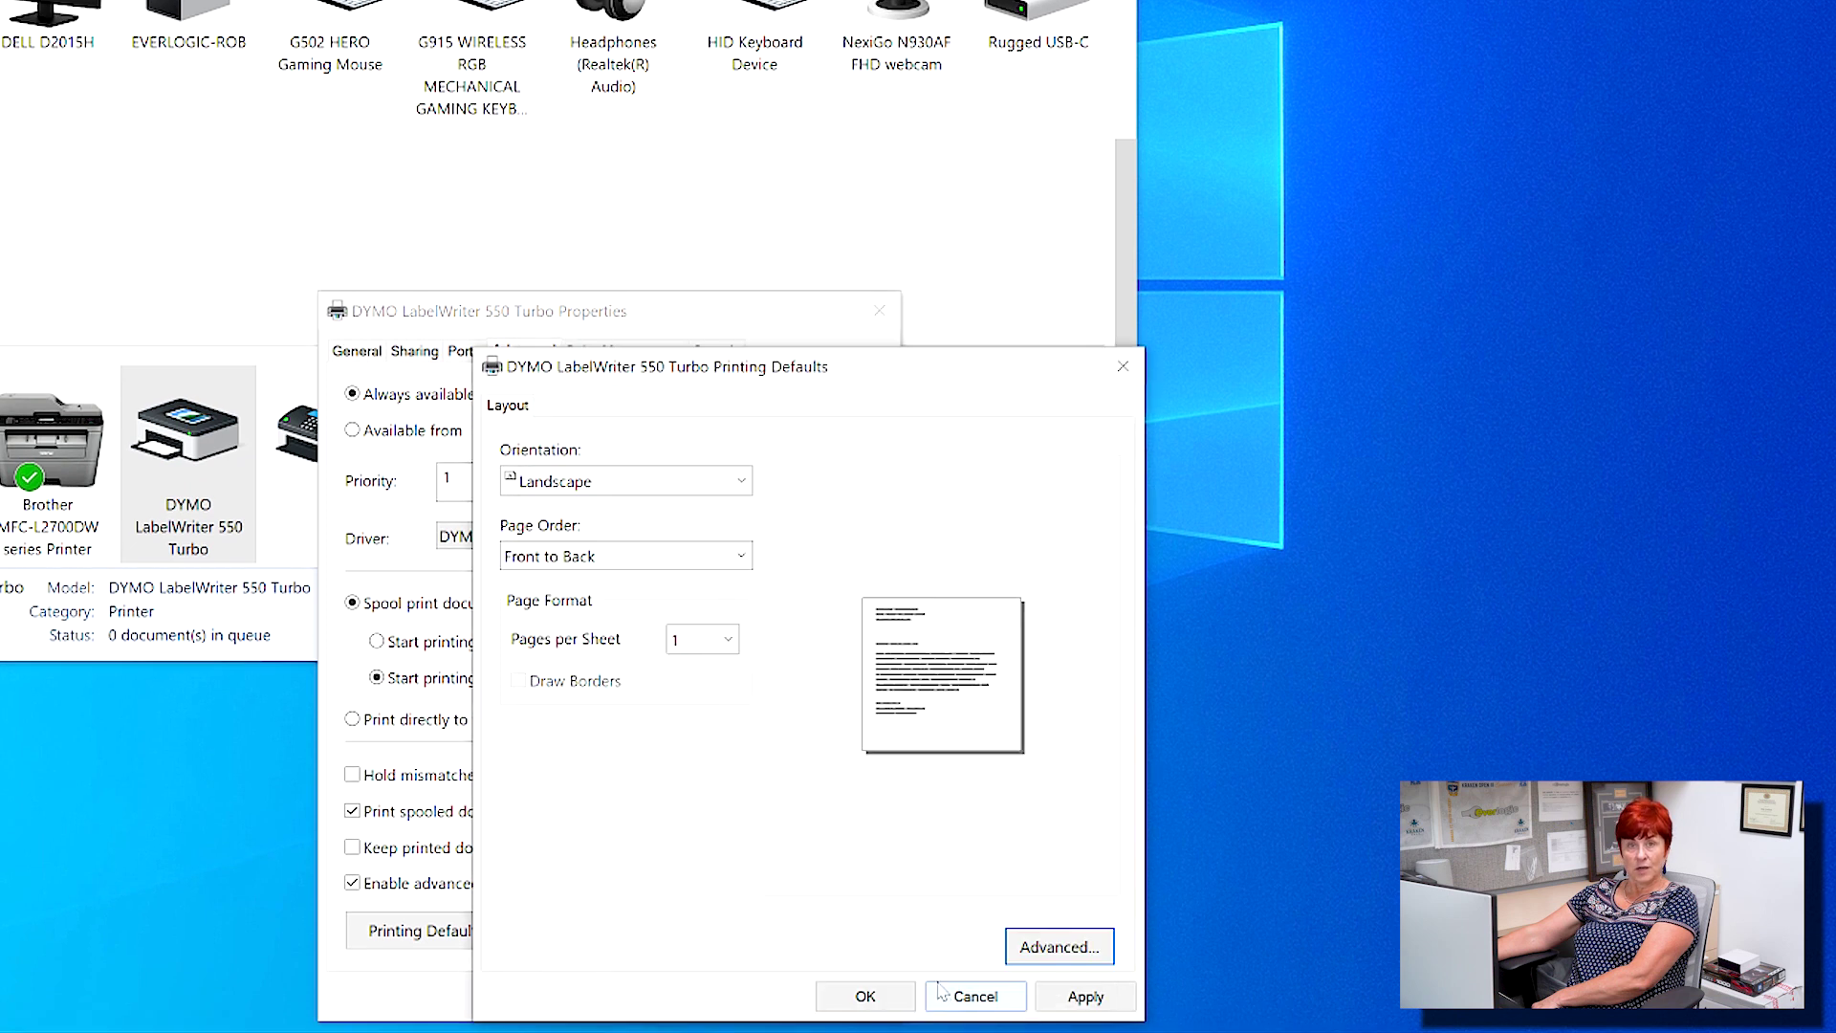
{"action": "left_click", "coordinate": [1086, 997]}
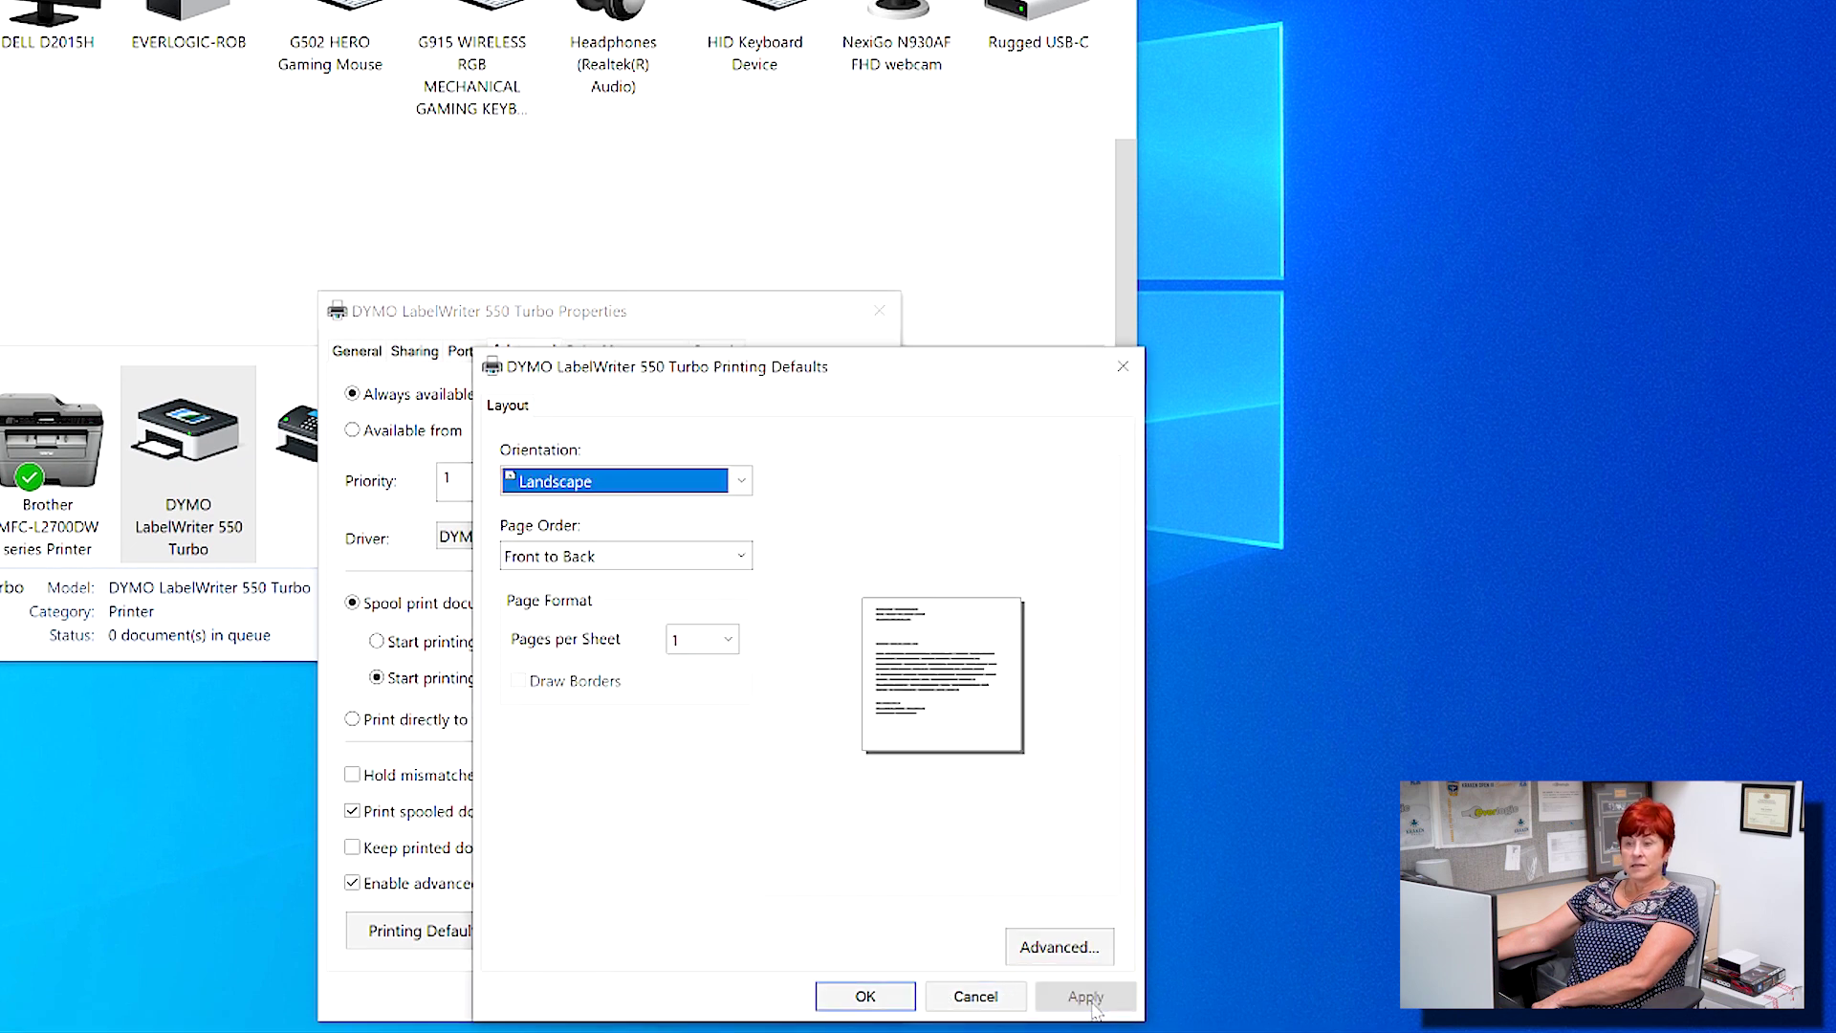
{"action": "left_click", "coordinate": [863, 997]}
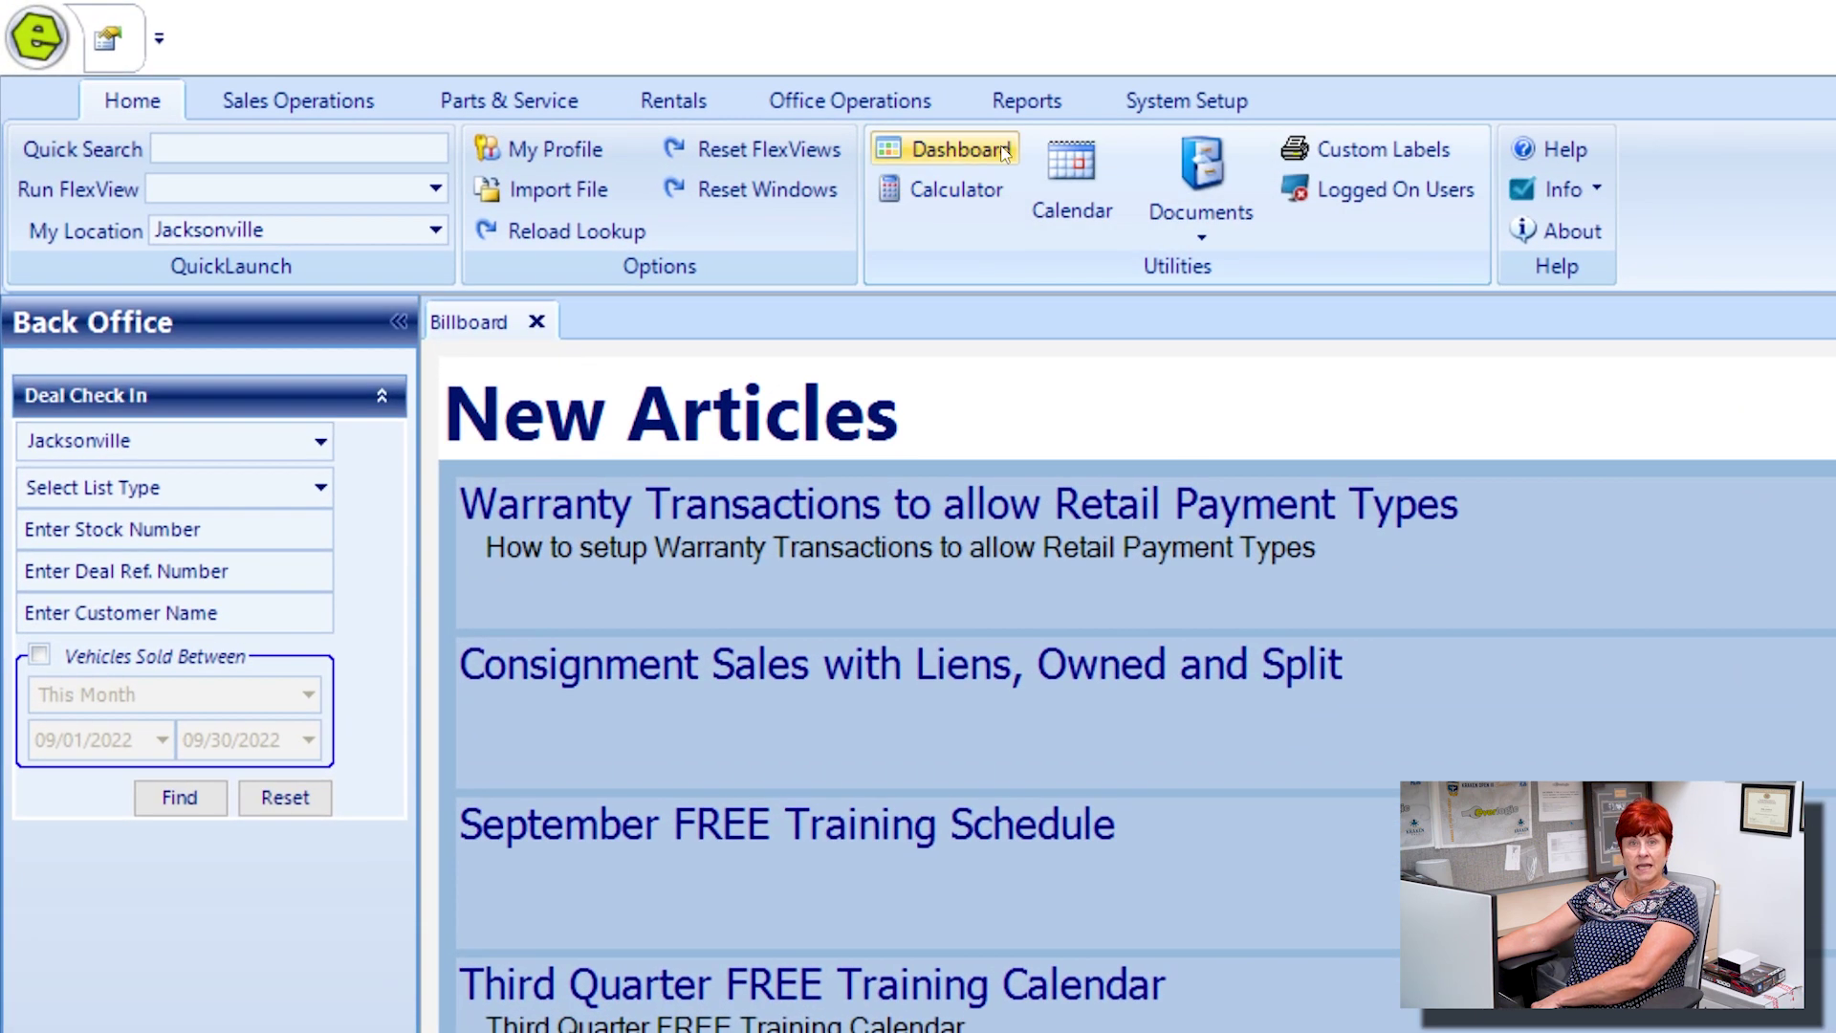
- On this workstation's Point of Service tab, replace ZDesigner ZD410-203dpi ZPL with DYMO LabelWriter 550 Turbo and save
{"action": "left_click", "coordinate": [1154, 103]}
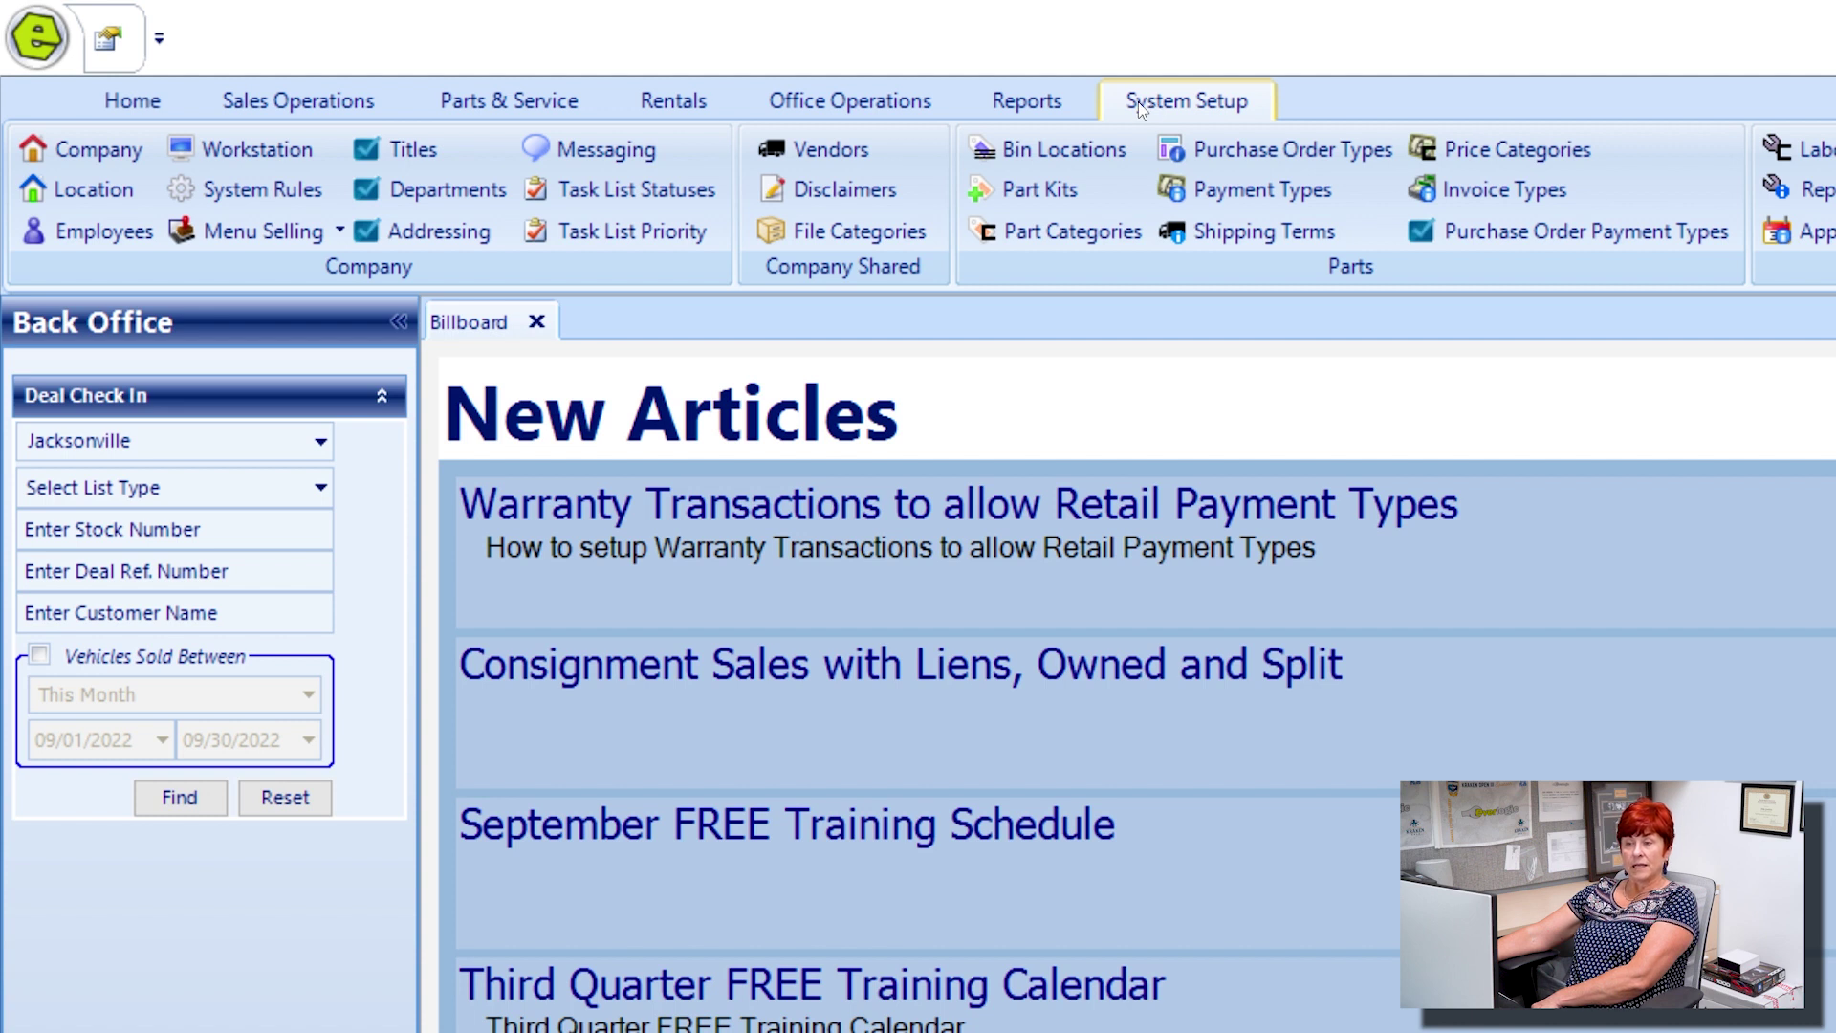
{"action": "left_click", "coordinate": [250, 149]}
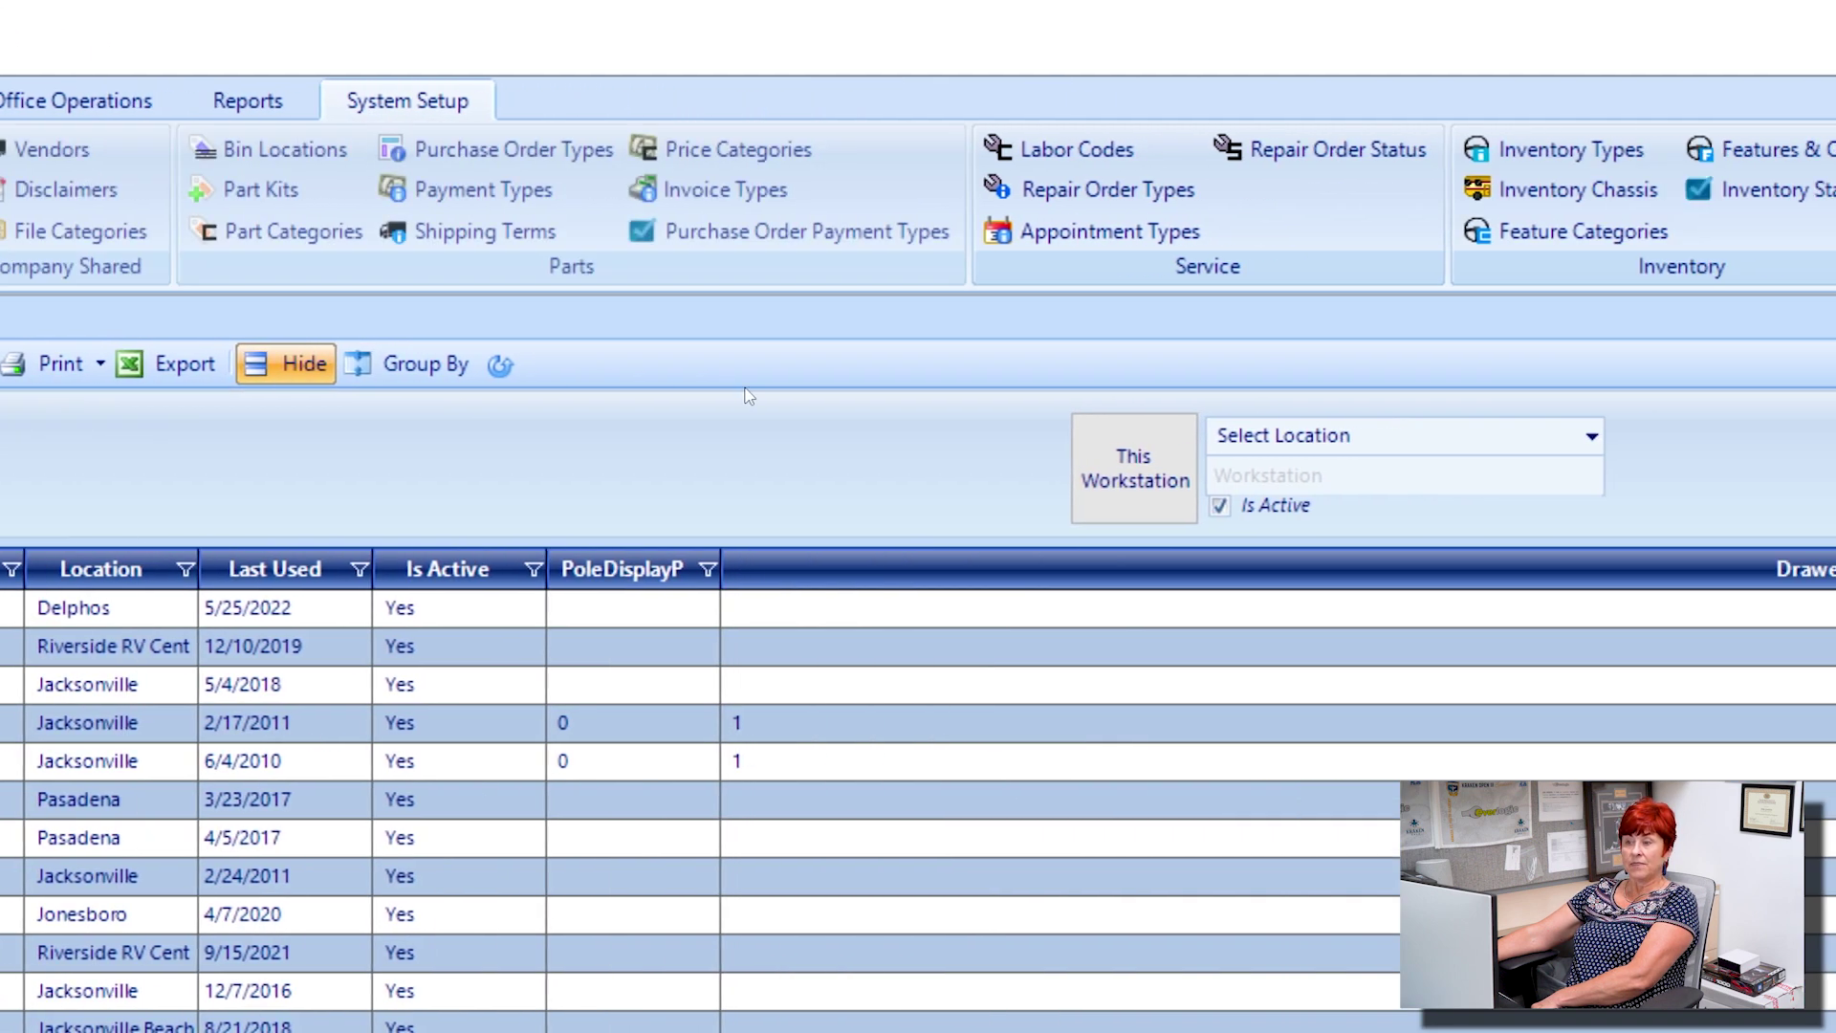
{"action": "left_click", "coordinate": [1134, 467]}
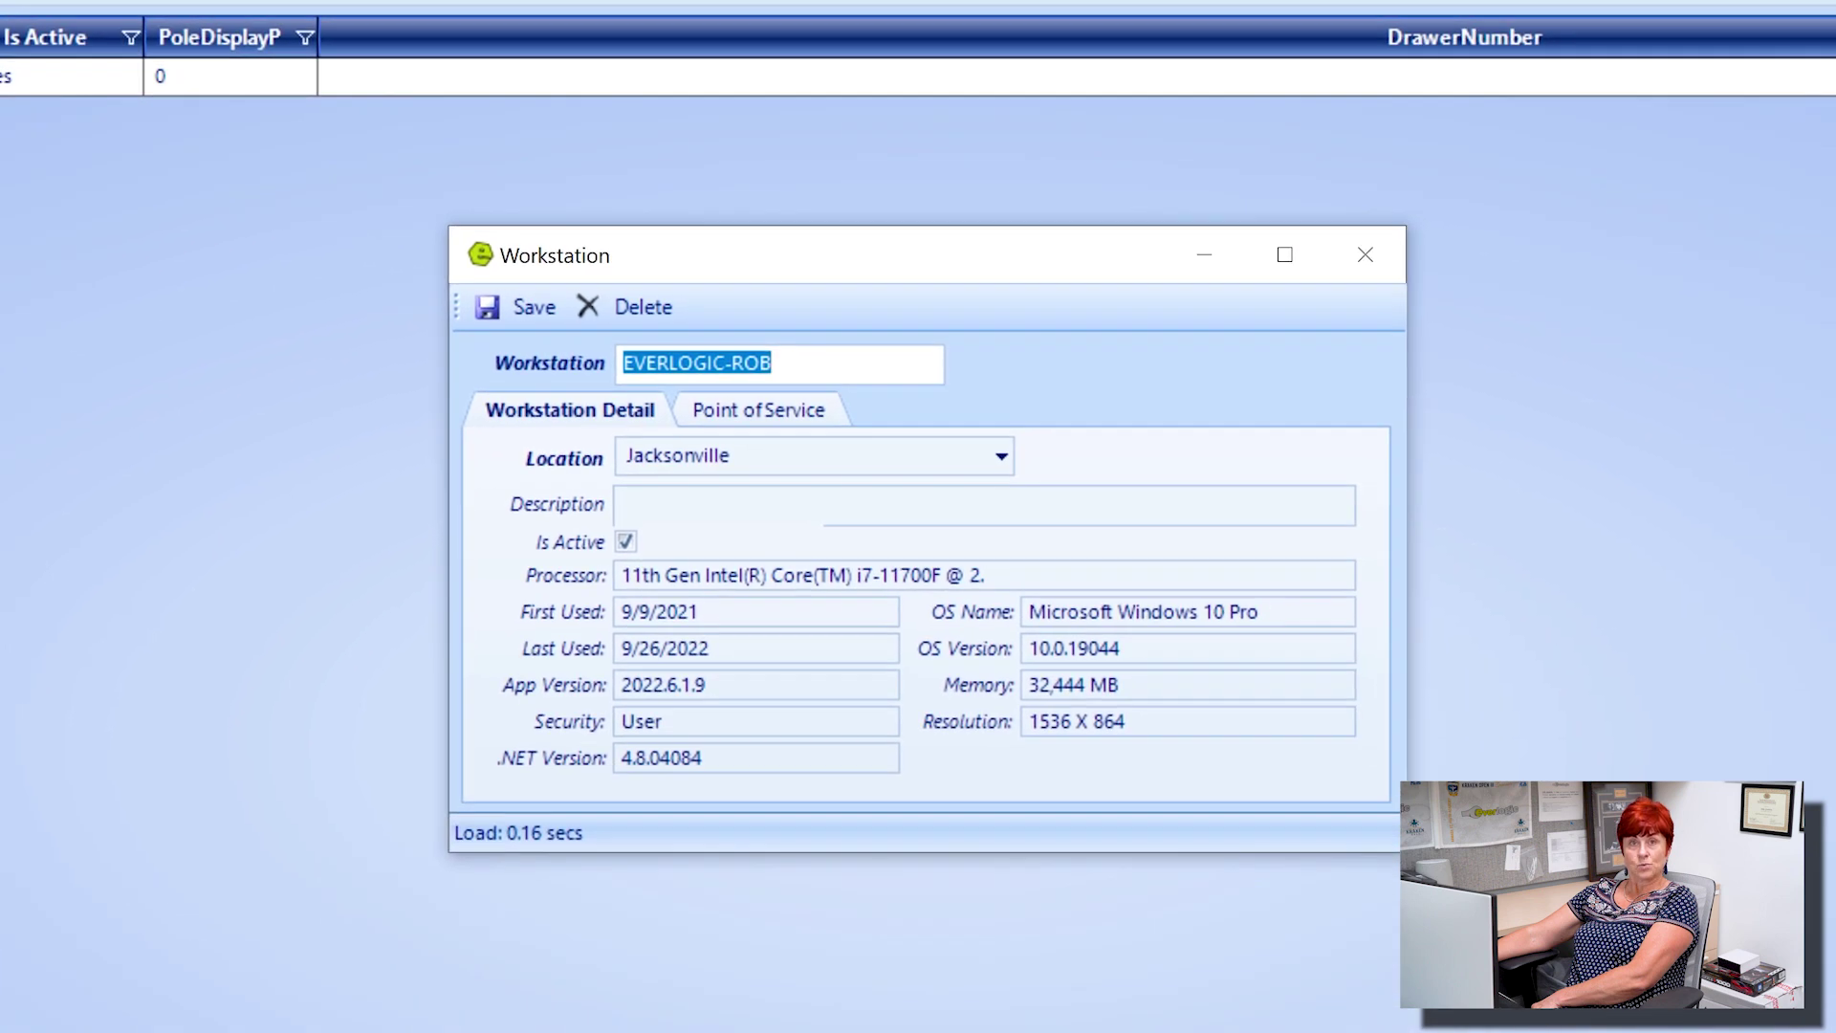
{"action": "left_click", "coordinate": [743, 418]}
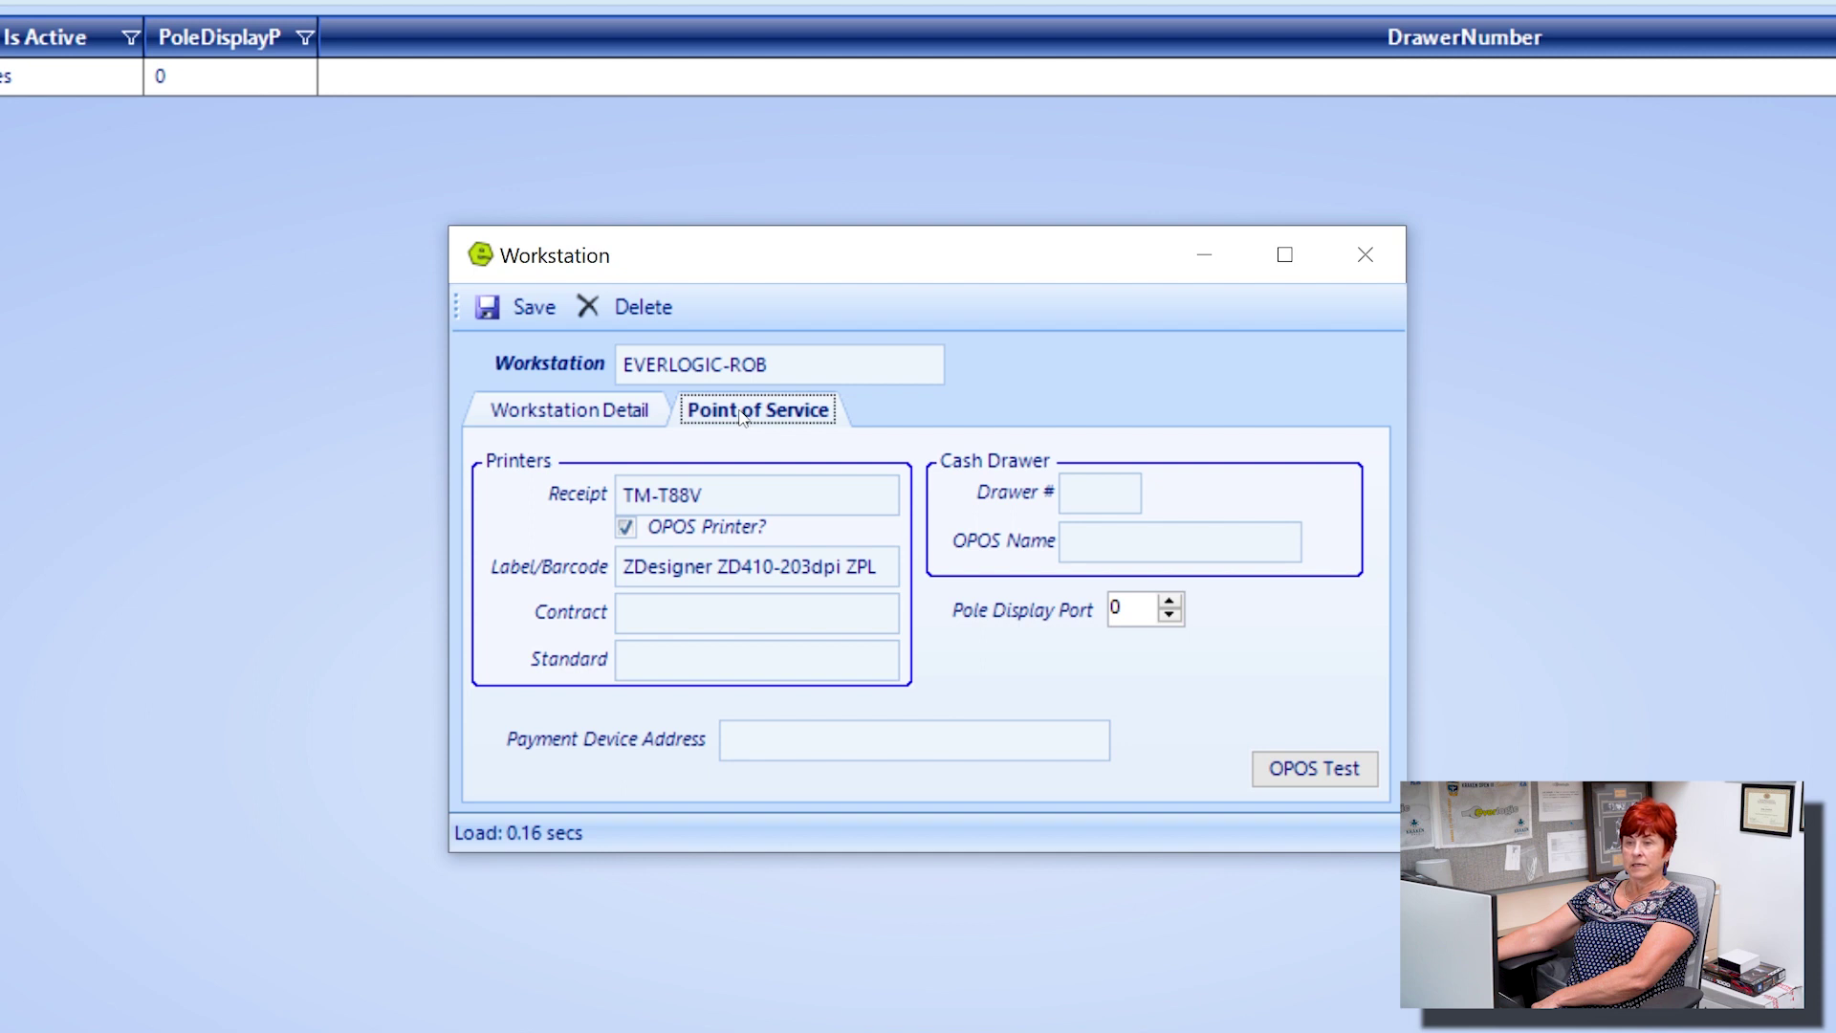
{"action": "left_click_drag", "start_coordinate": [626, 566], "coordinate": [880, 566]}
{"action": "key", "text": "Delete"}
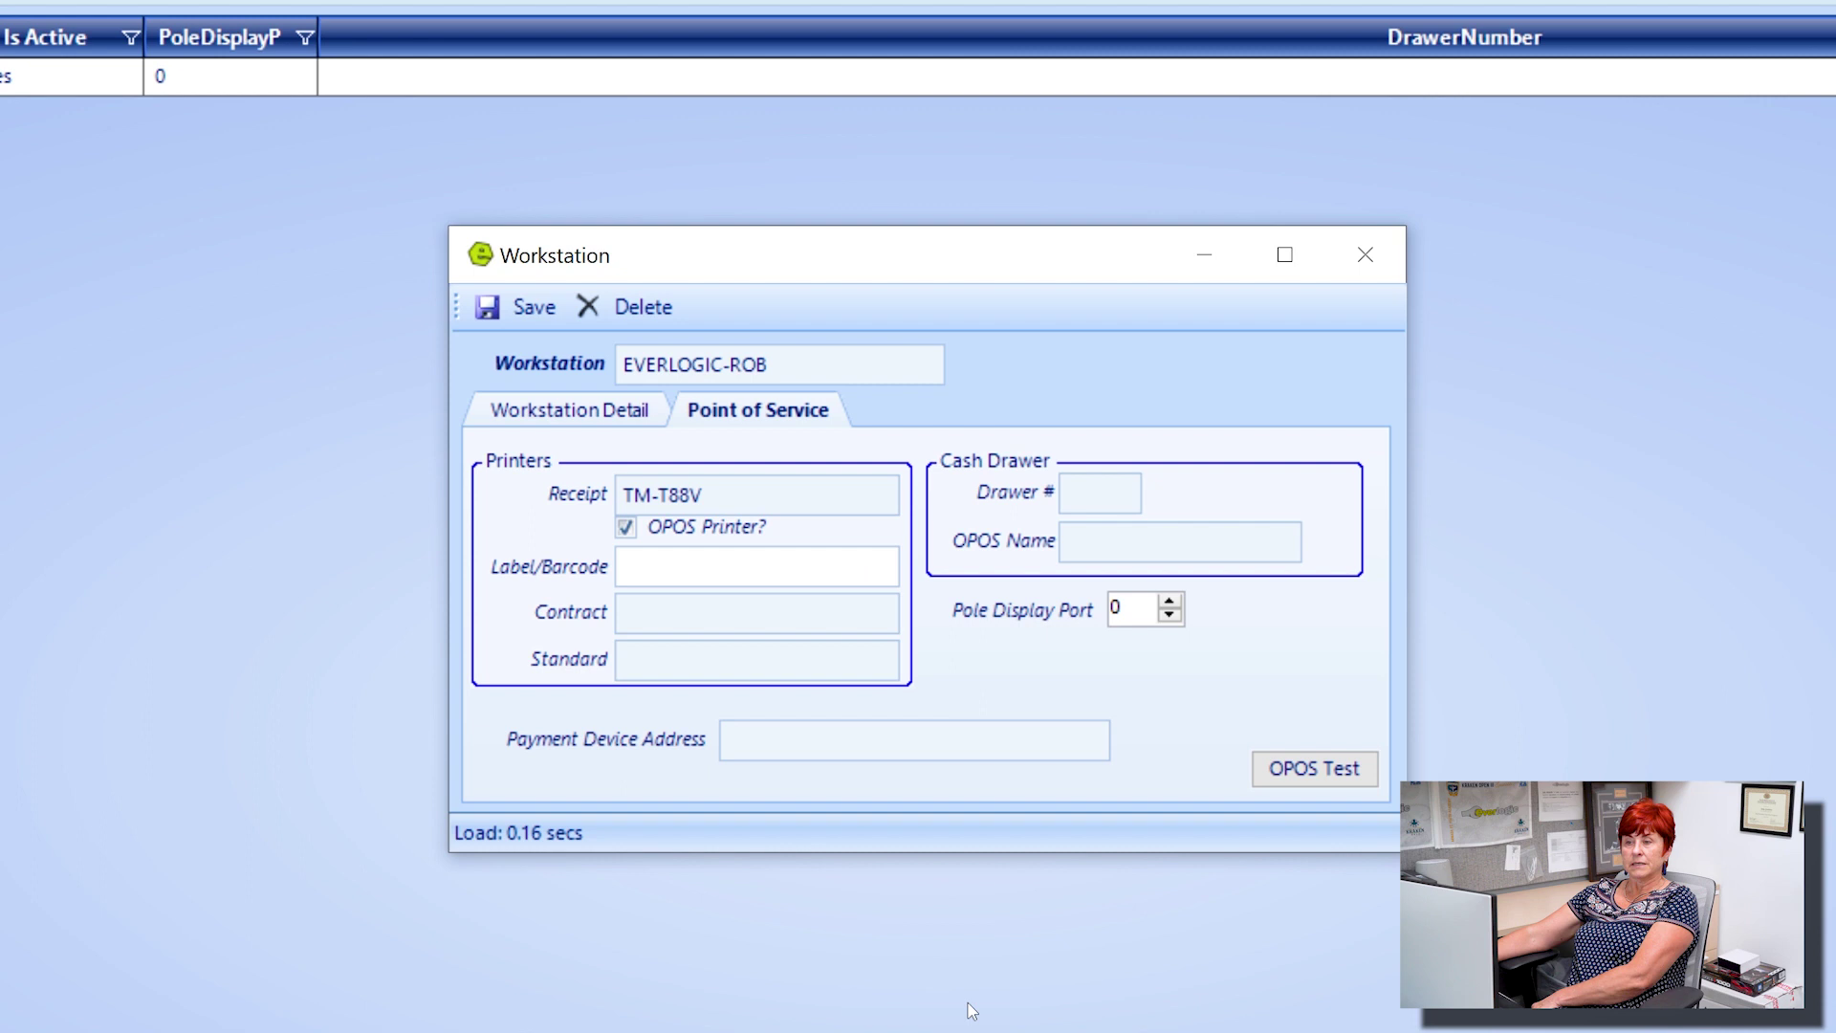
{"action": "type", "text": "DYMO LabelWriter 550 Turbo"}
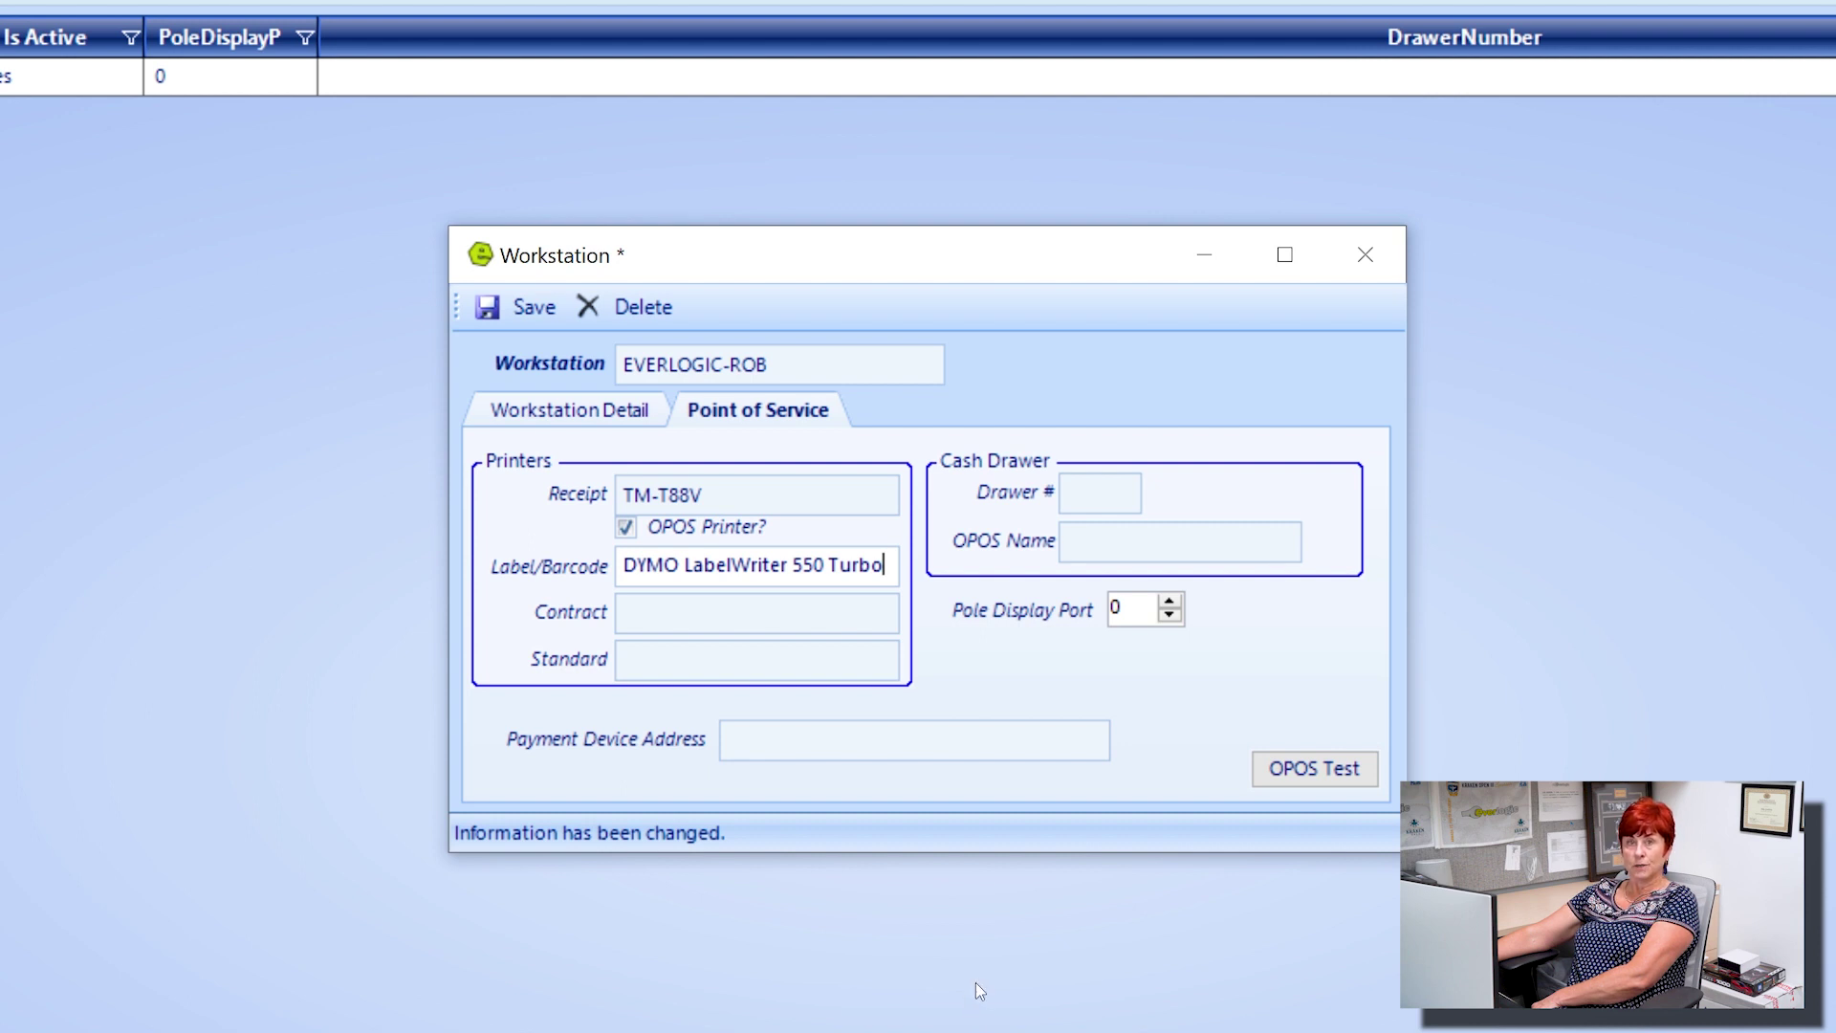
{"action": "left_click", "coordinate": [523, 314]}
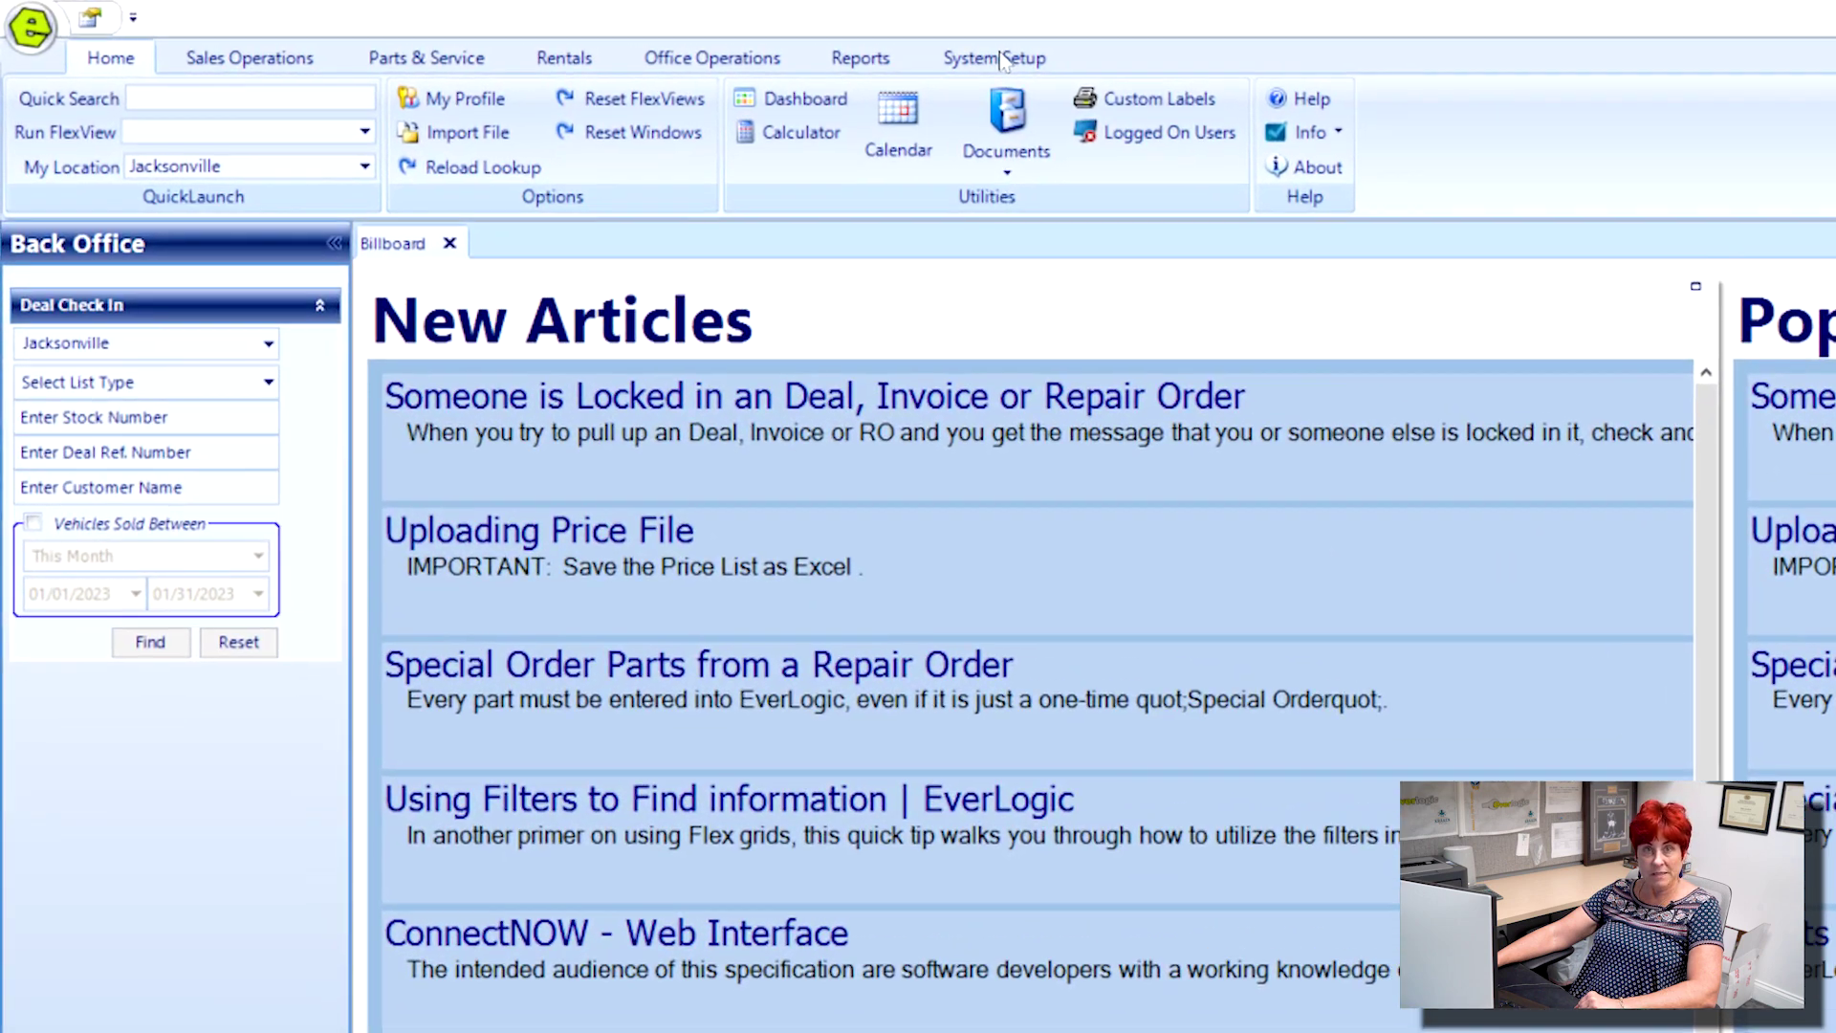
- Open the Sales LabelMargin system rule for editing and move to its Answer field
{"action": "left_click", "coordinate": [591, 40]}
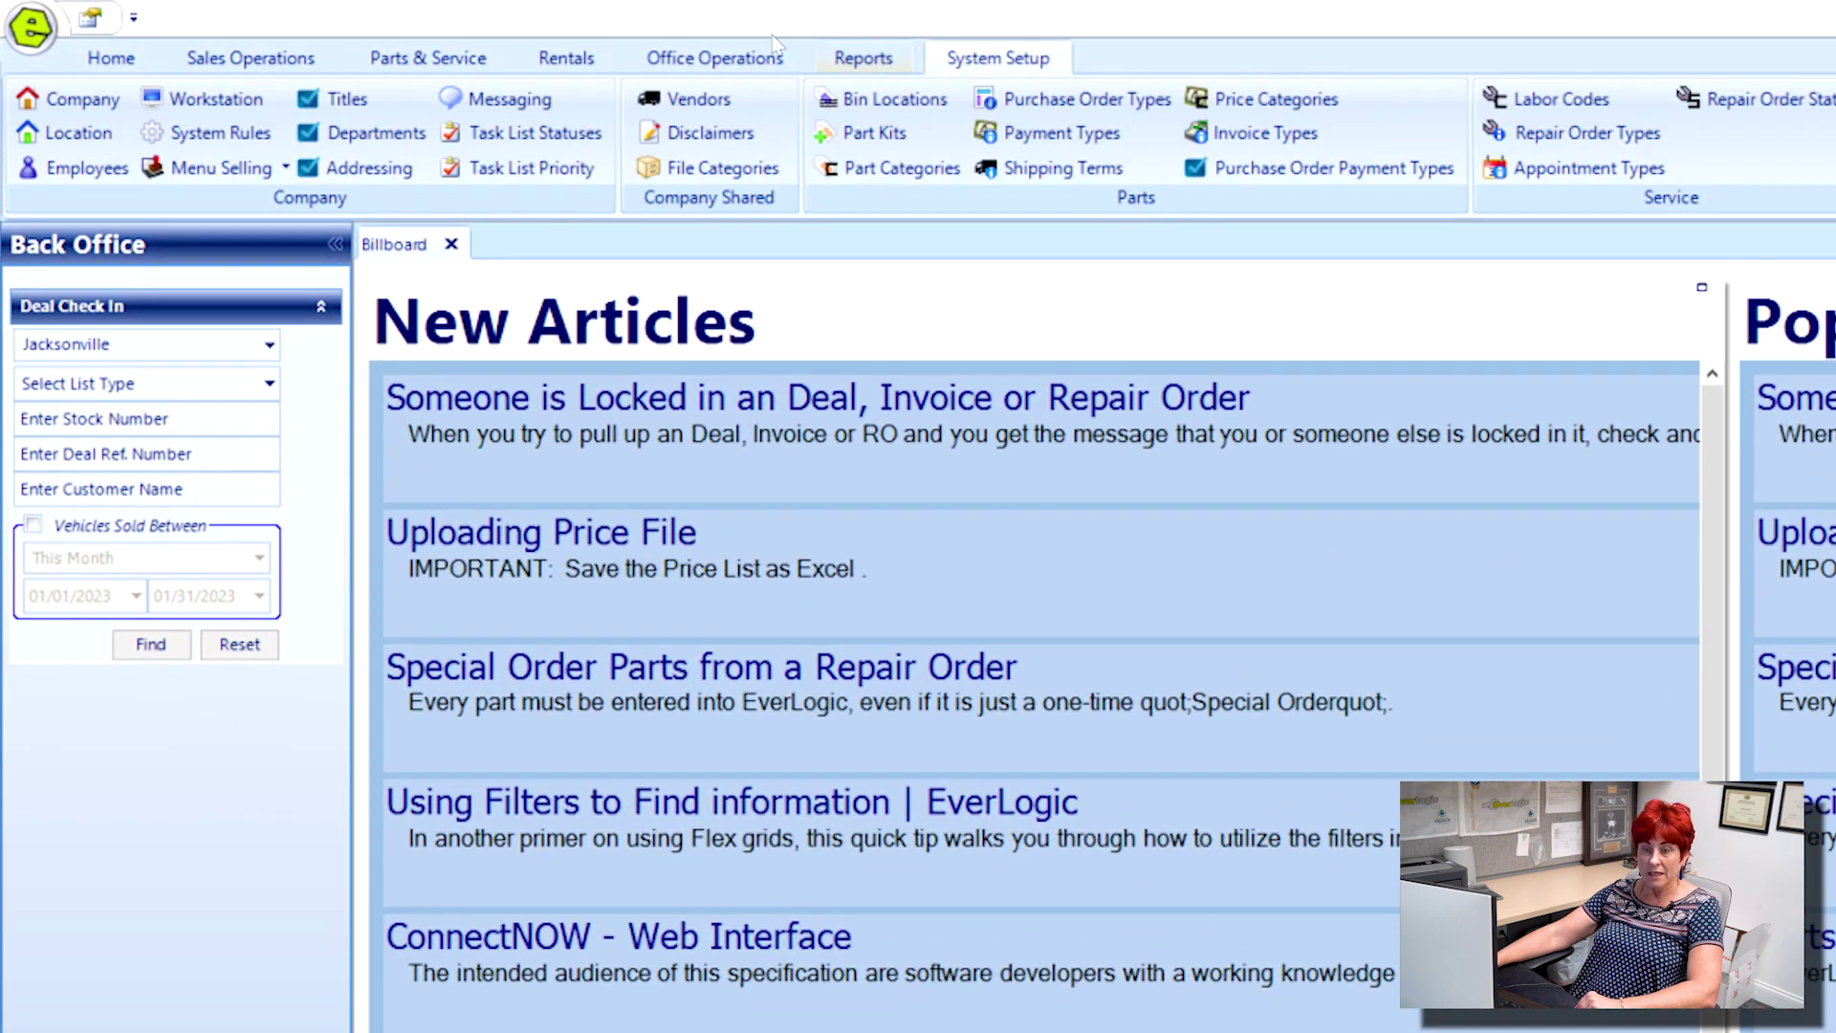
{"action": "left_click", "coordinate": [231, 137]}
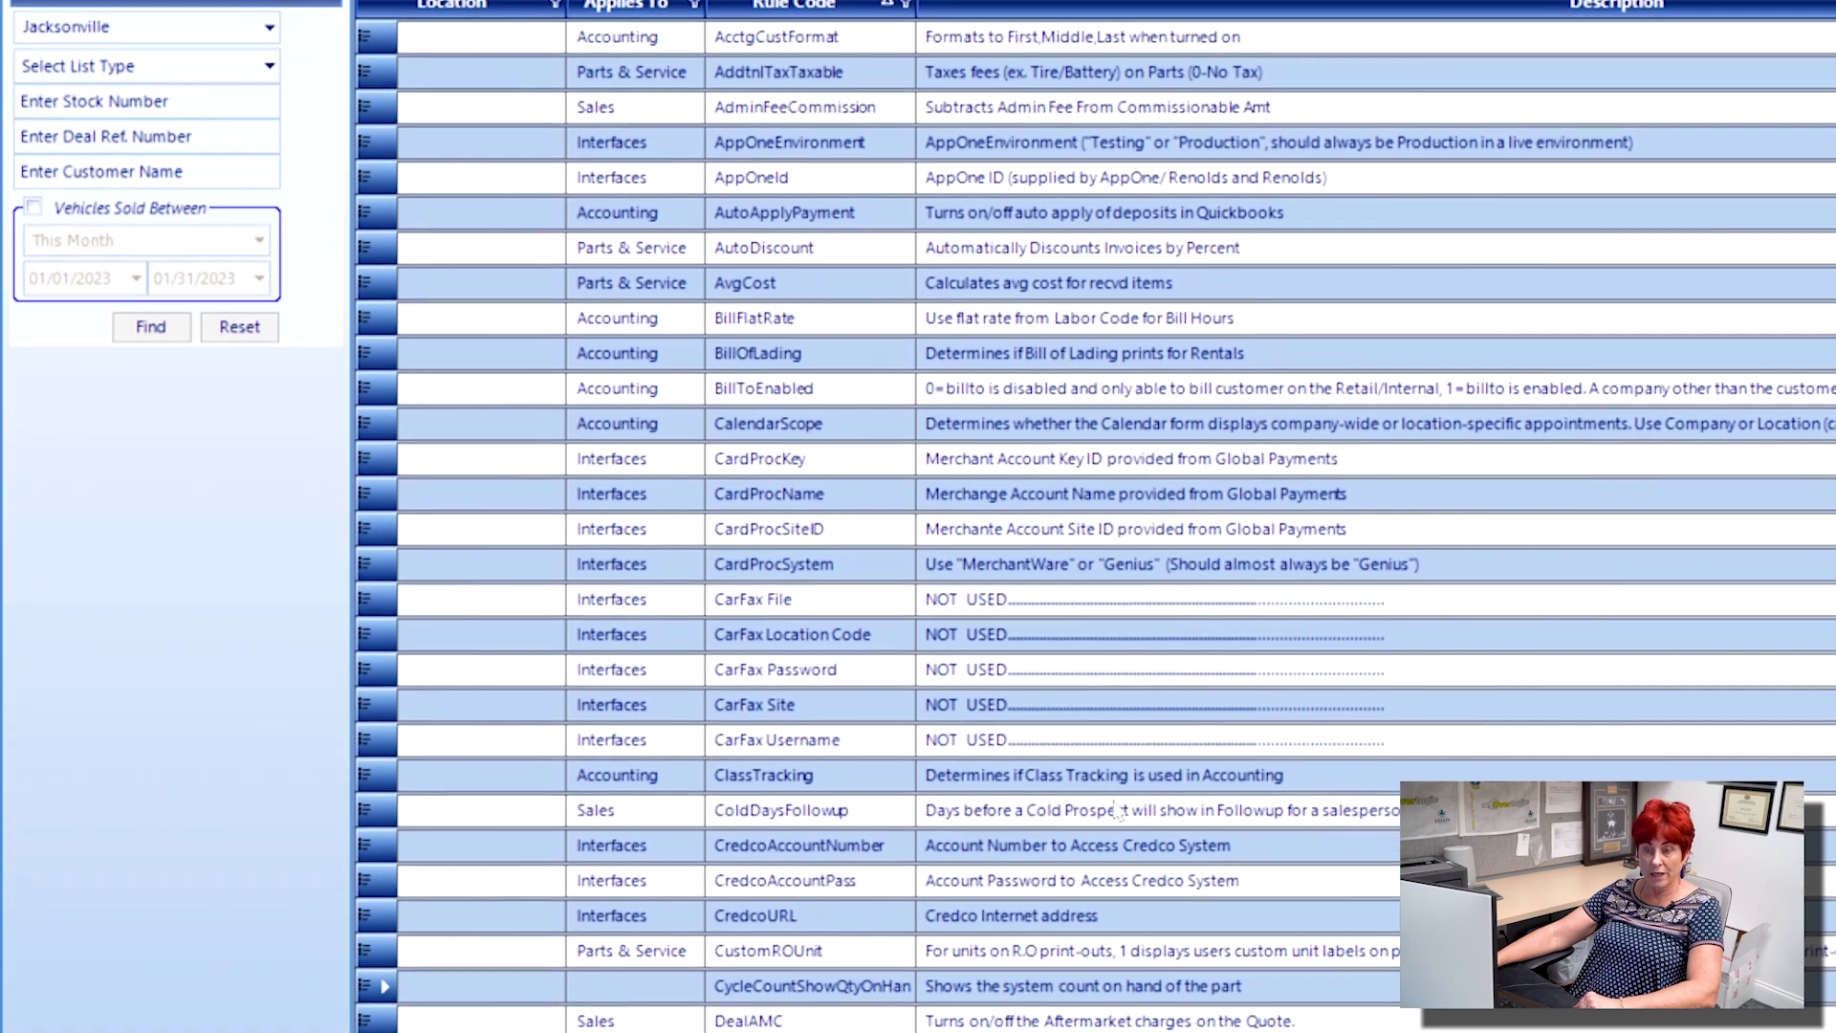
{"action": "scroll", "coordinate": [985, 698], "scroll_direction": "down", "scroll_amount": 20}
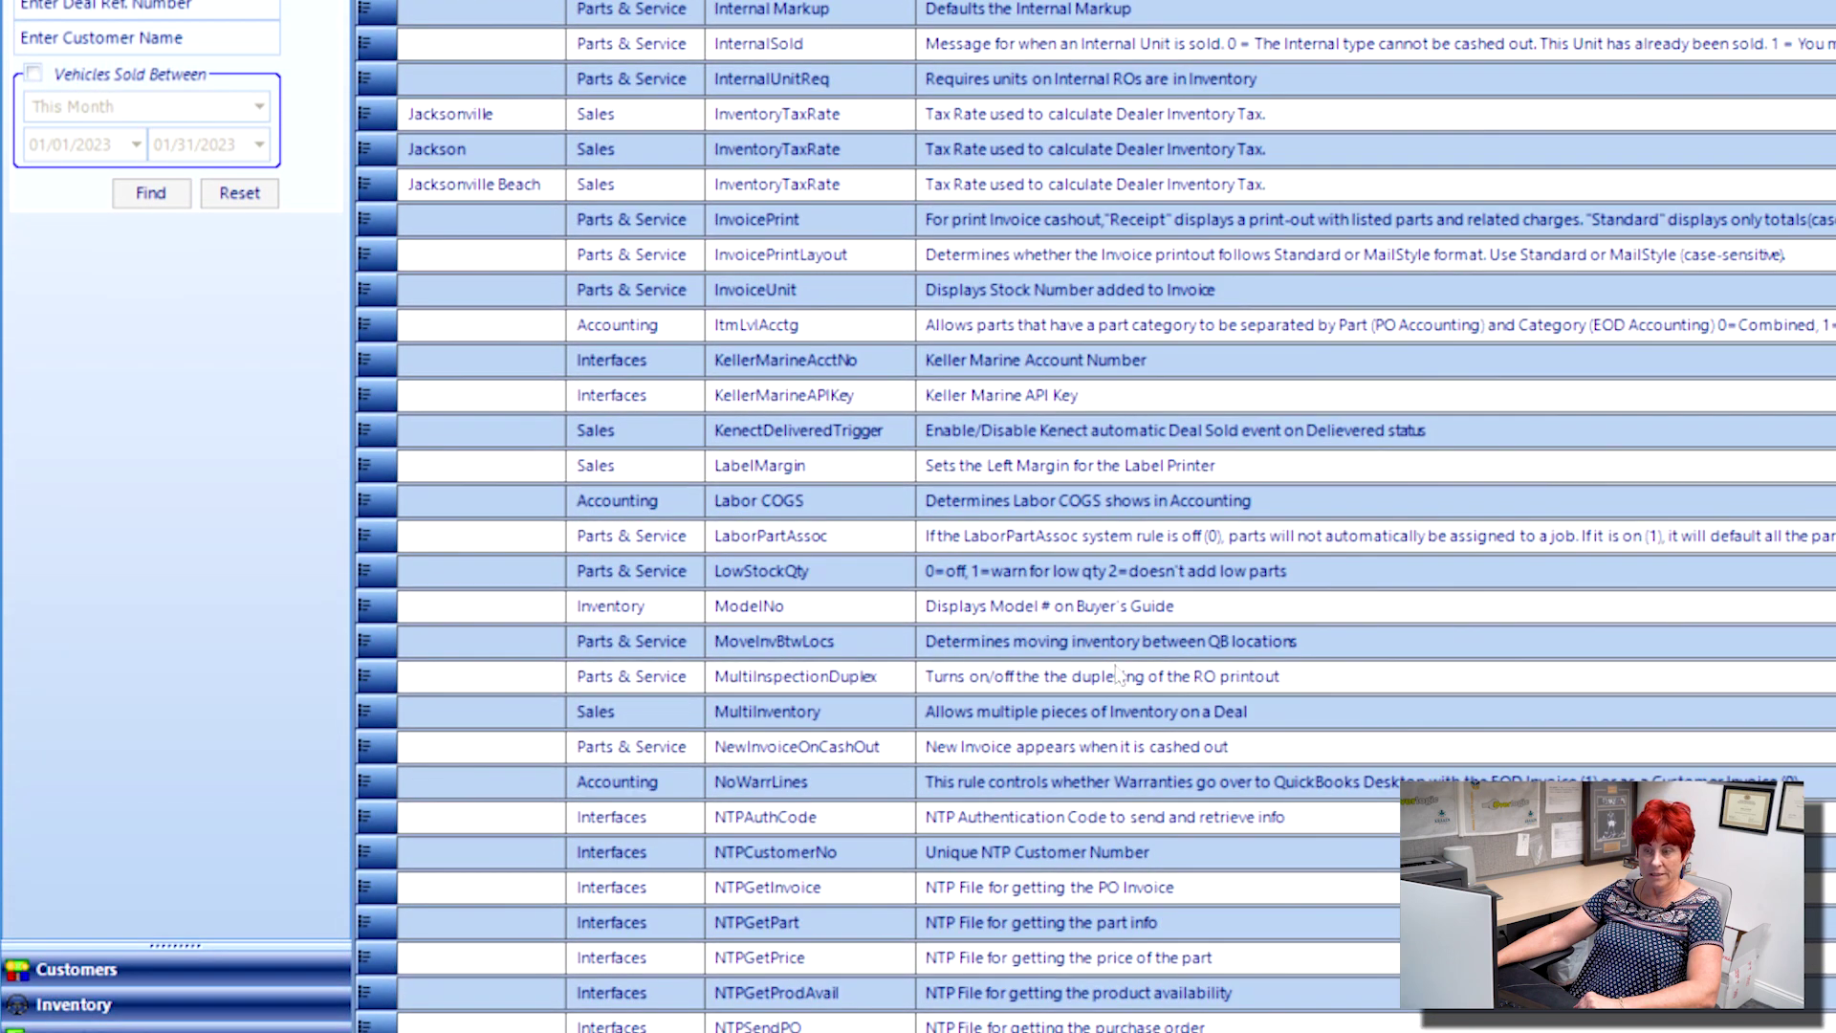
{"action": "double_click", "coordinate": [788, 468]}
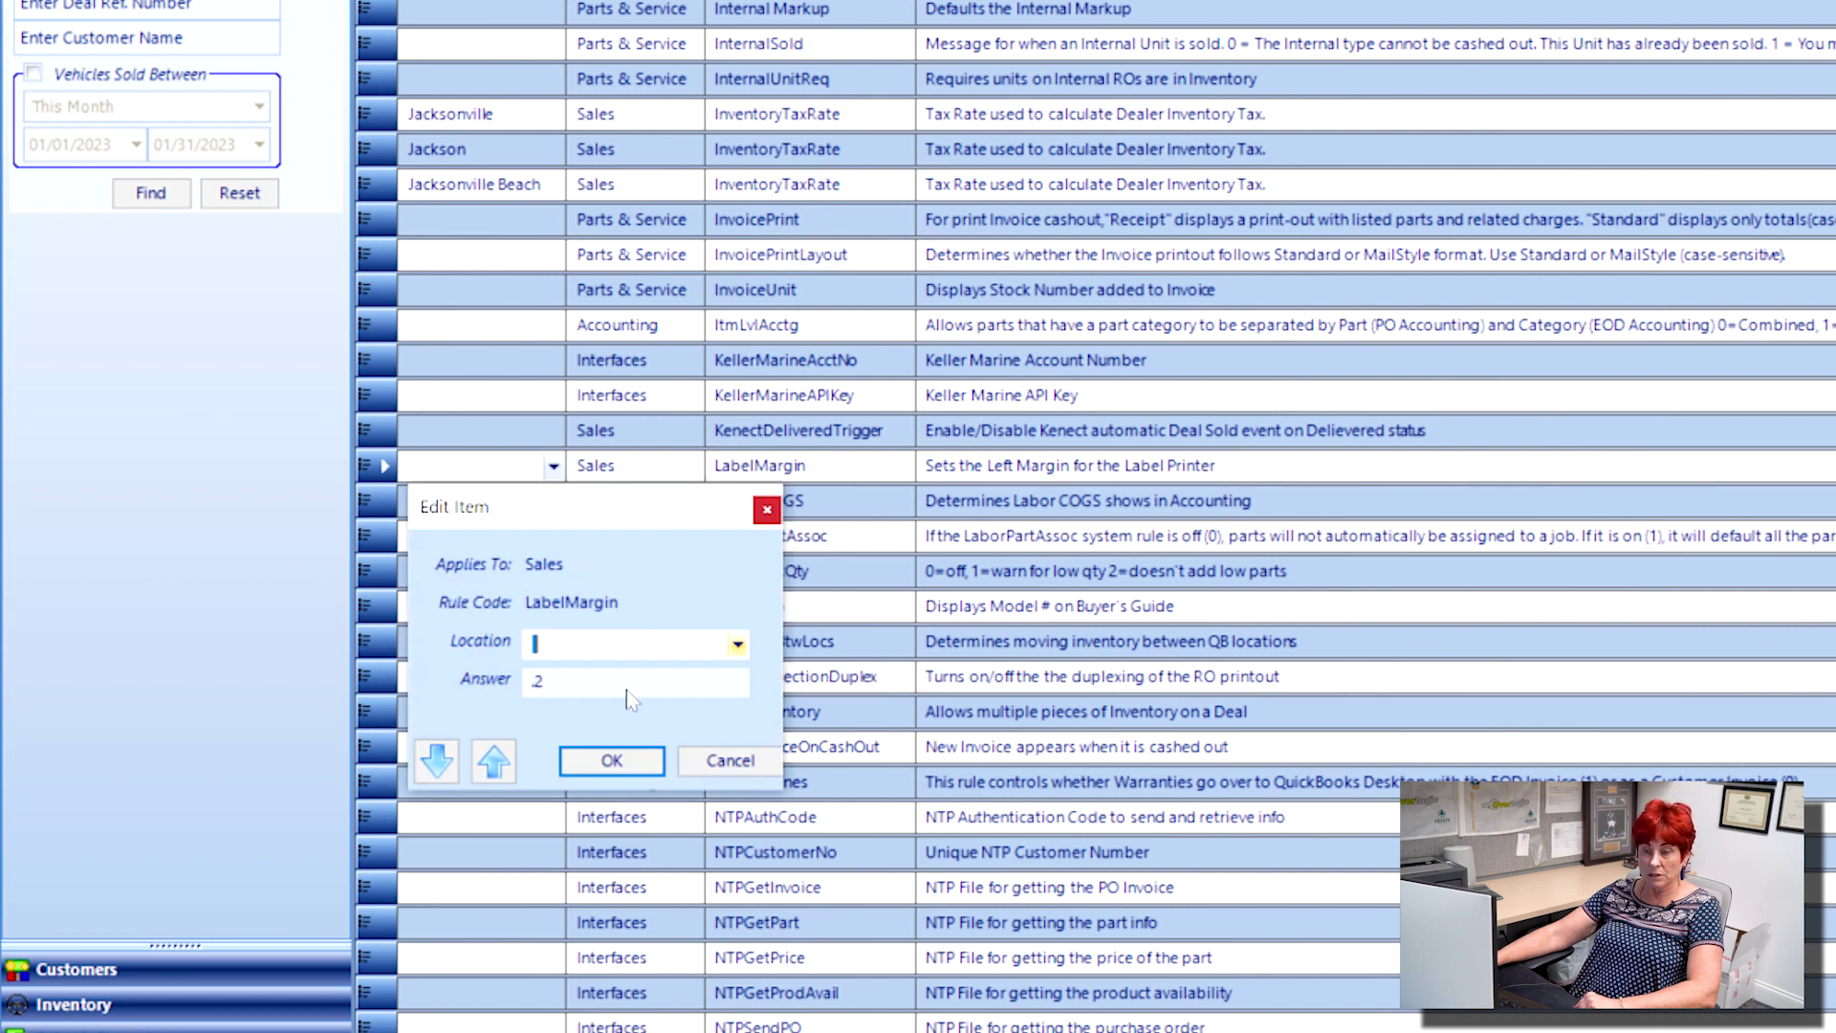
{"action": "key", "text": "Tab"}
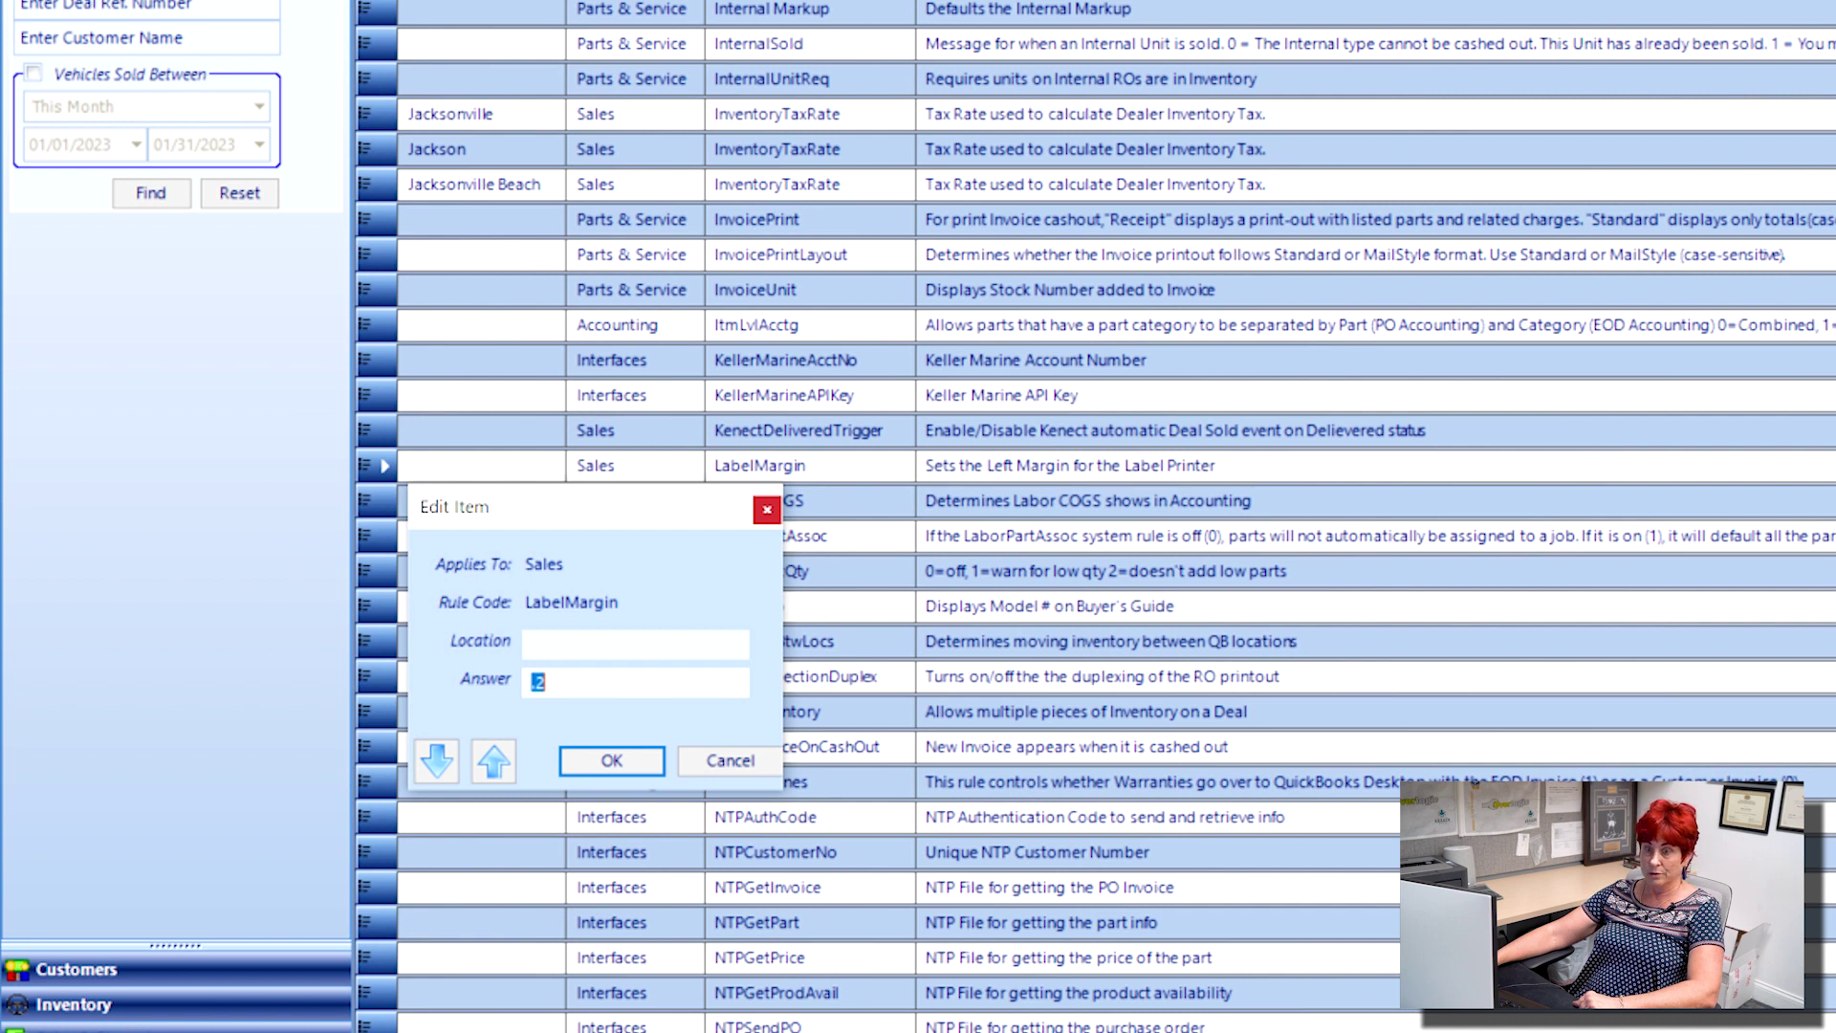
- Enter .01 as the LabelMargin answer and confirm the edit
{"action": "type", "text": "."}
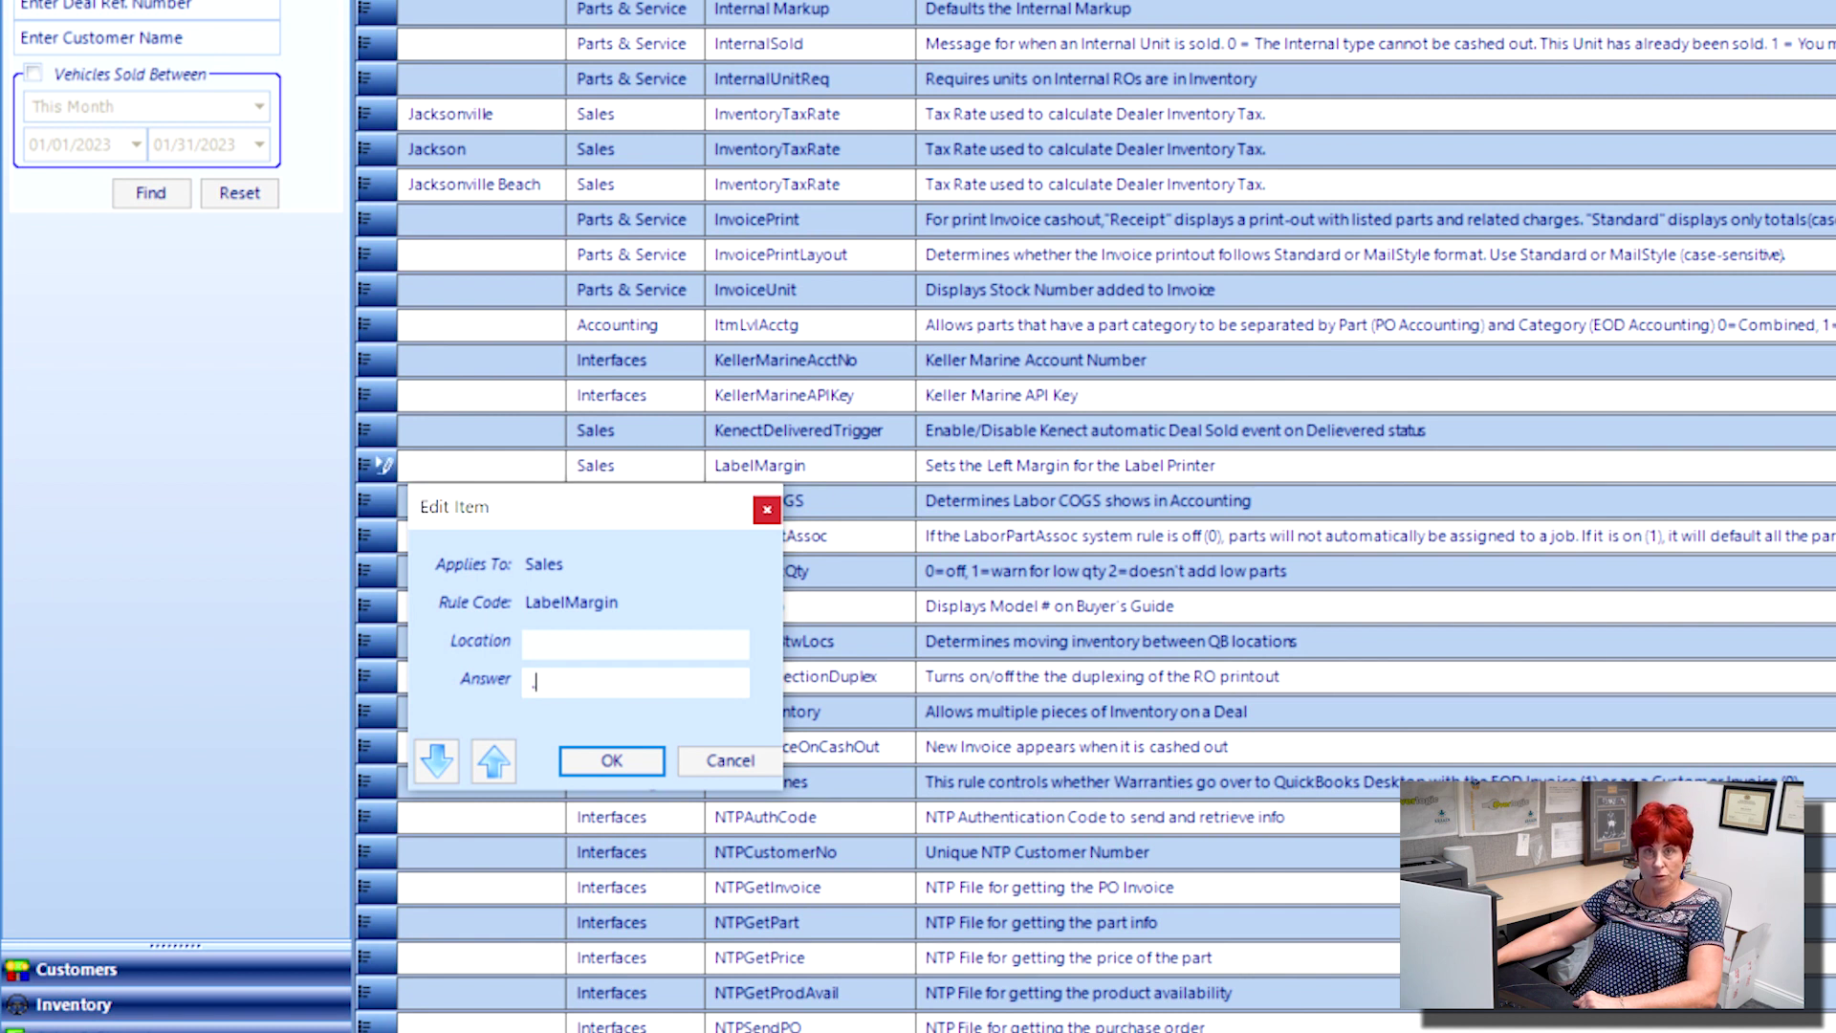
{"action": "type", "text": "01"}
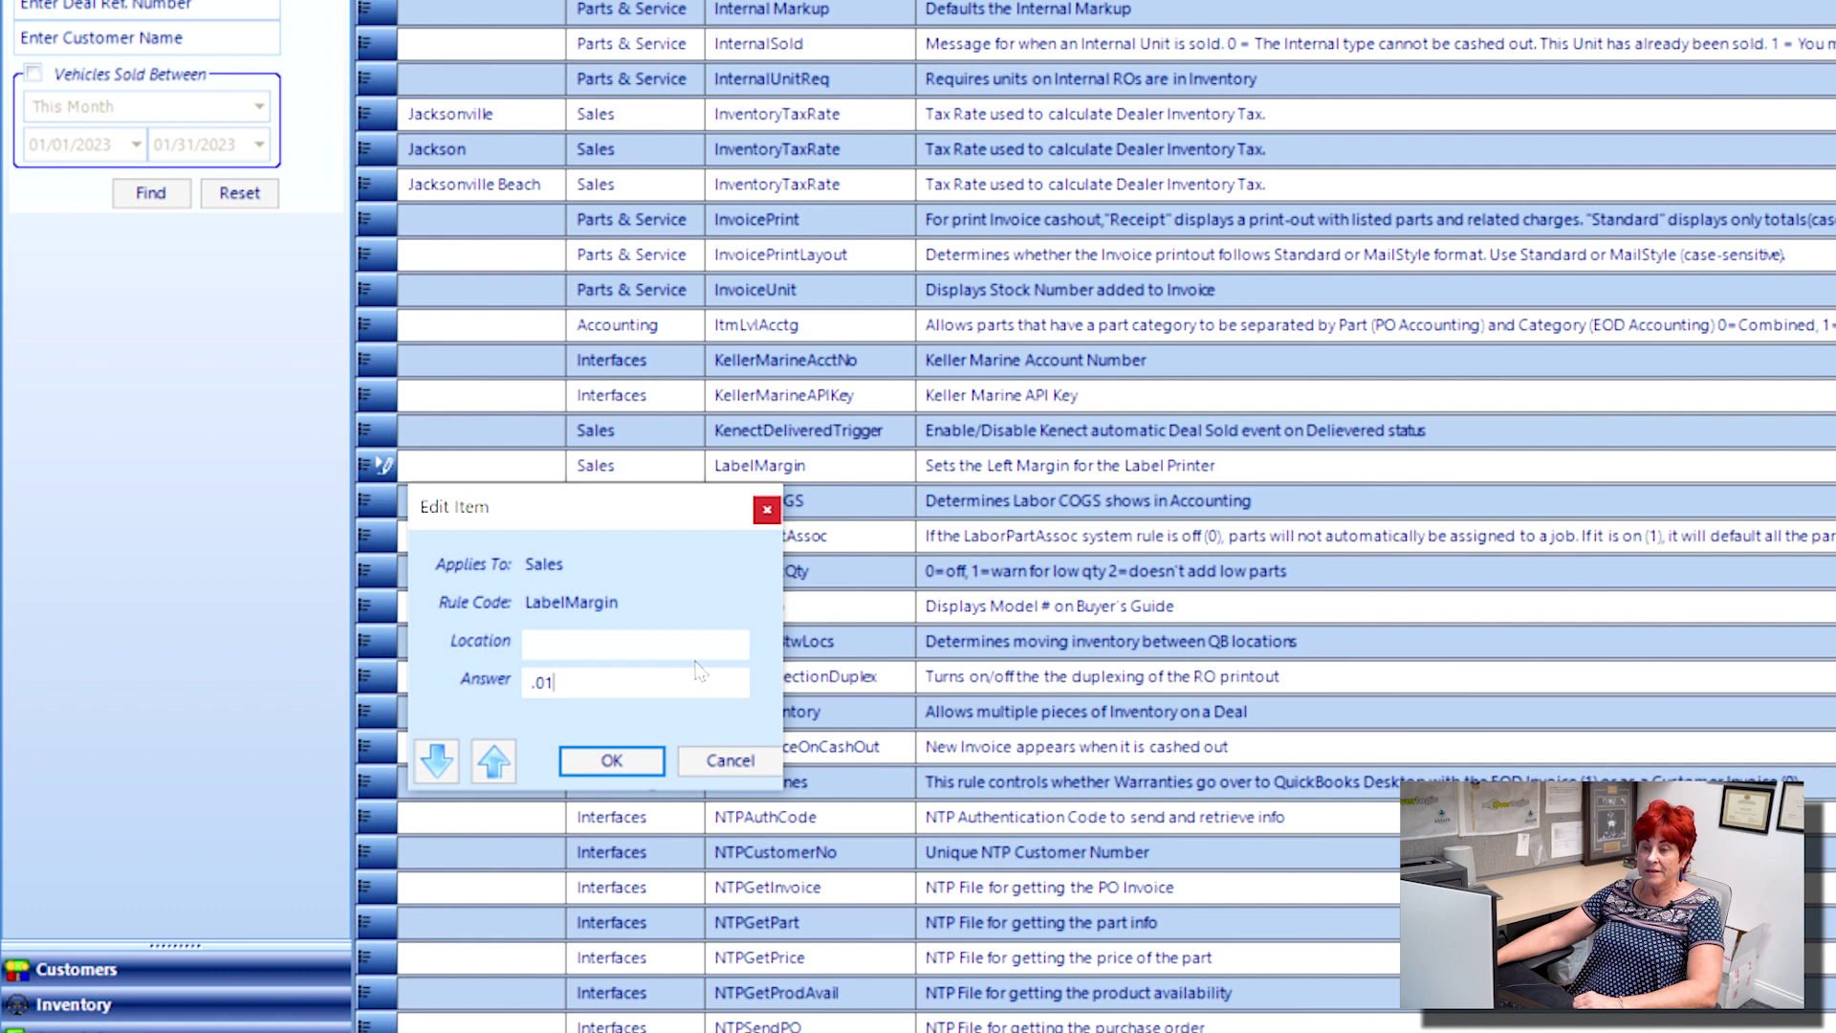
{"action": "left_click", "coordinate": [612, 760]}
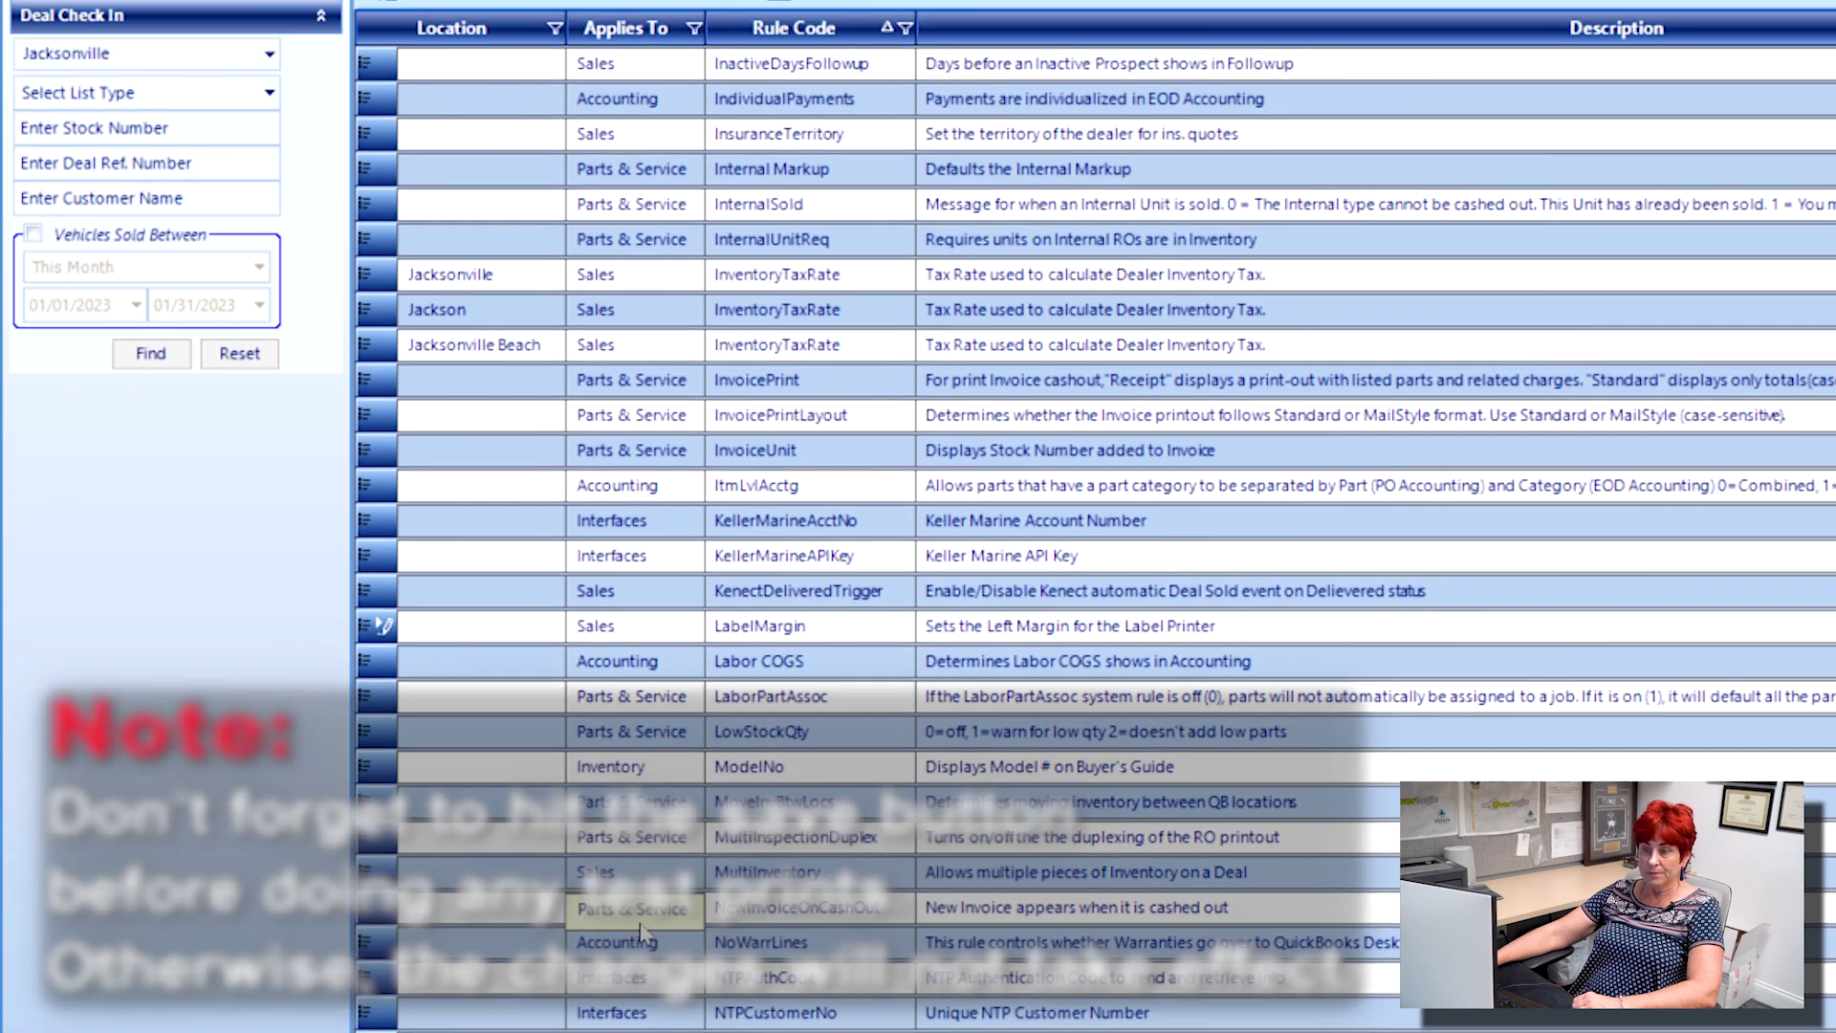